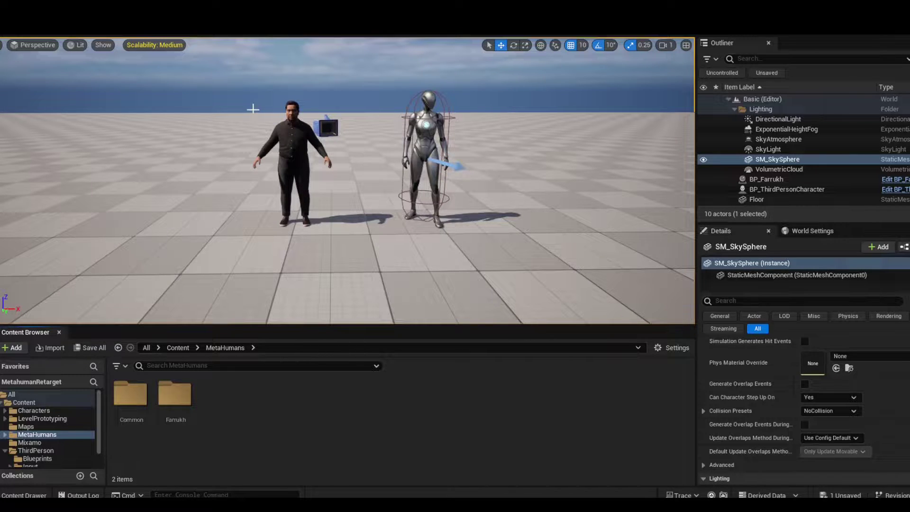
right_drag(253, 109, 287, 110)
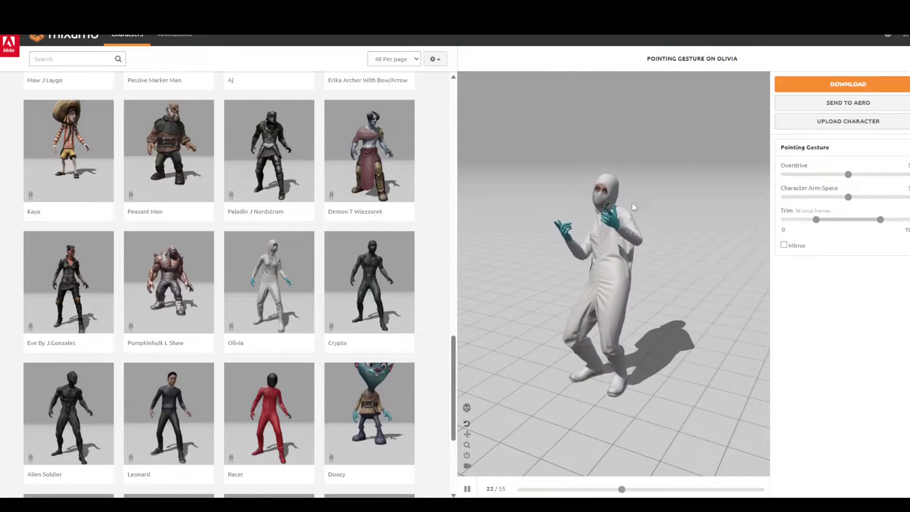
In Mixamo, download the Pointing Gesture animation on Olivia as FBX Binary with skin, 30 frames per second and no keyframe reduction
click(796, 83)
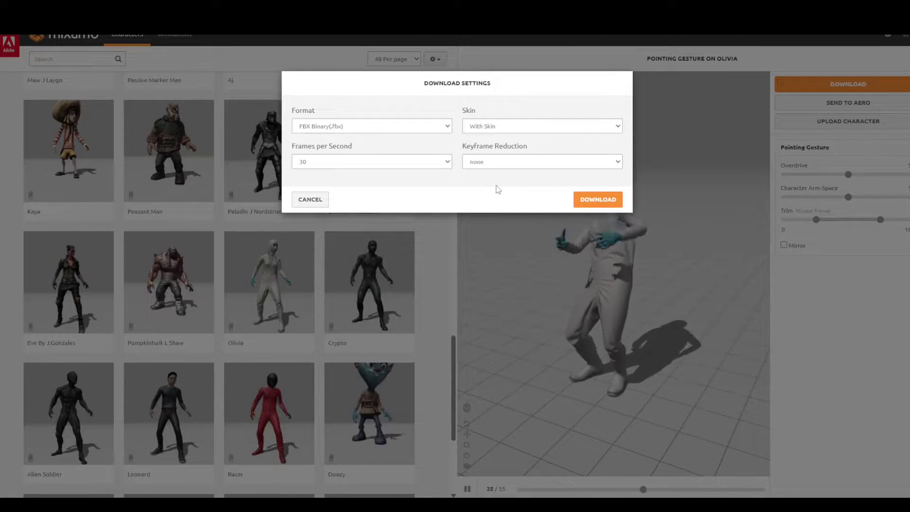
click(530, 125)
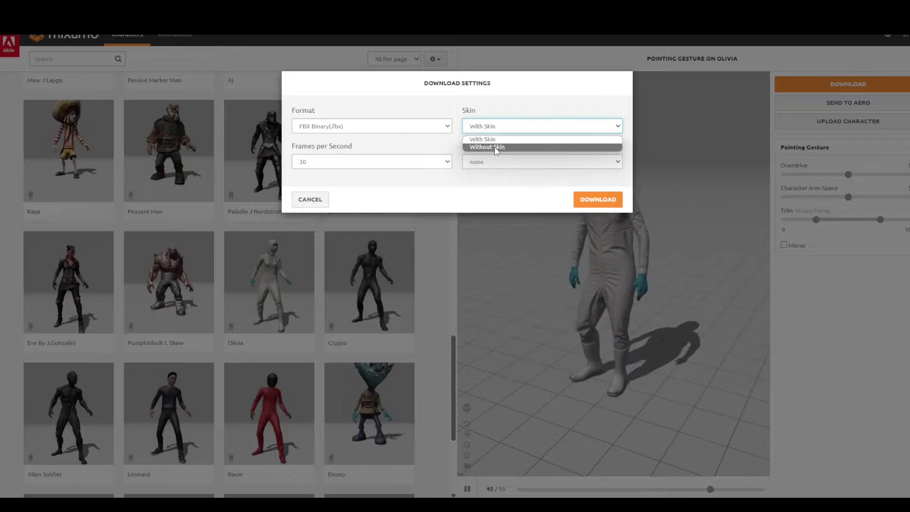
click(505, 141)
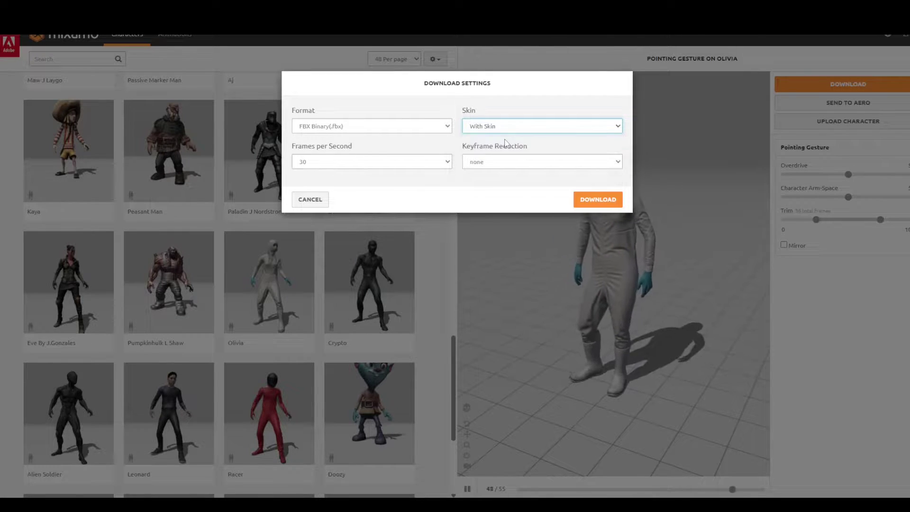
click(590, 198)
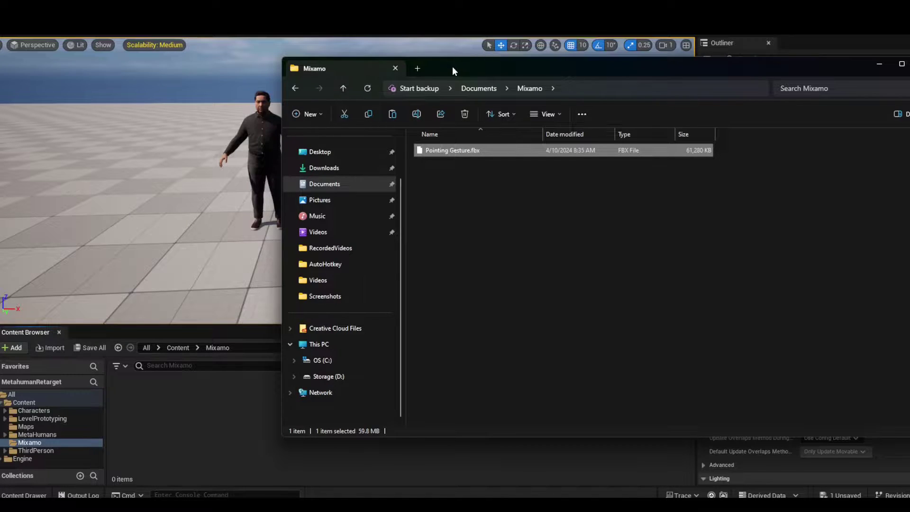
Import Pointing Gesture.fbx from the Documents Mixamo folder into the Unreal project's Mixamo folder with the default skeletal mesh options, and dismiss the message log
drag(452, 66, 425, 64)
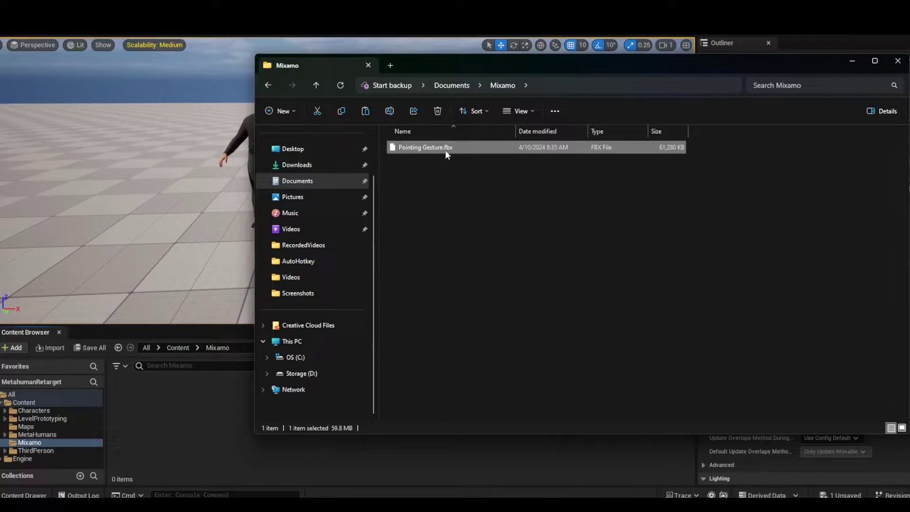
drag(462, 73, 501, 76)
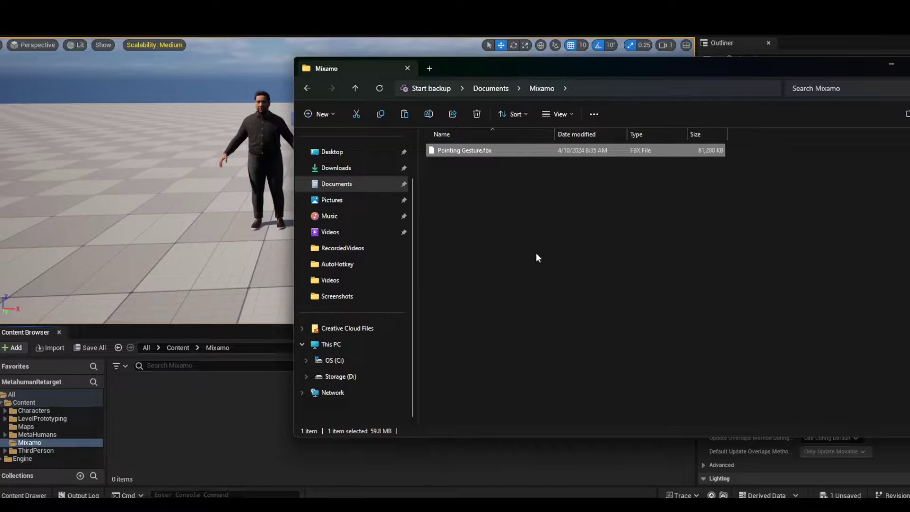
drag(476, 153, 284, 366)
drag(206, 428, 240, 424)
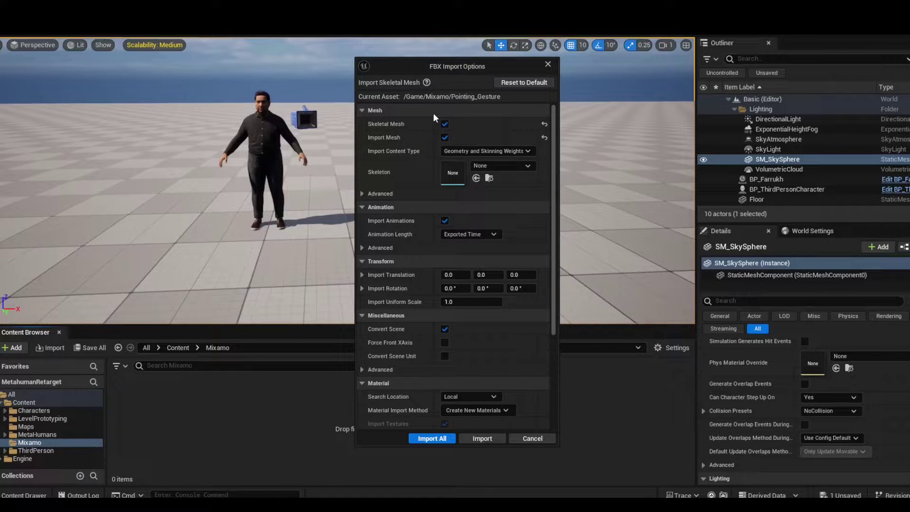
click(482, 438)
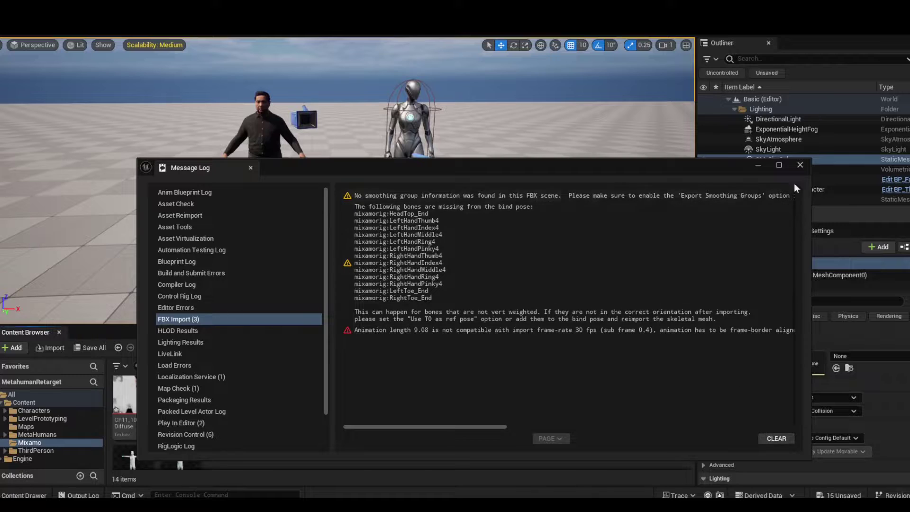
click(801, 166)
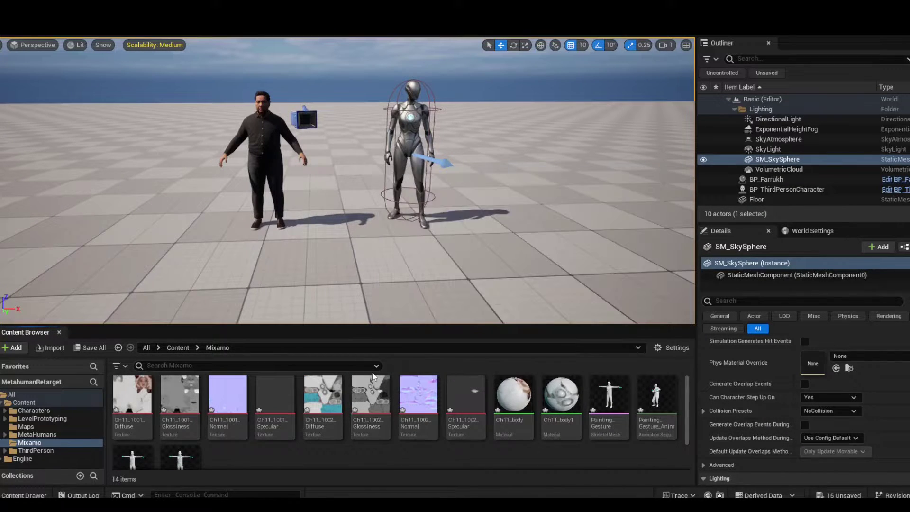
Examine the imported textures, materials, skeletal mesh, physics asset and skeleton in the Mixamo folder
click(133, 398)
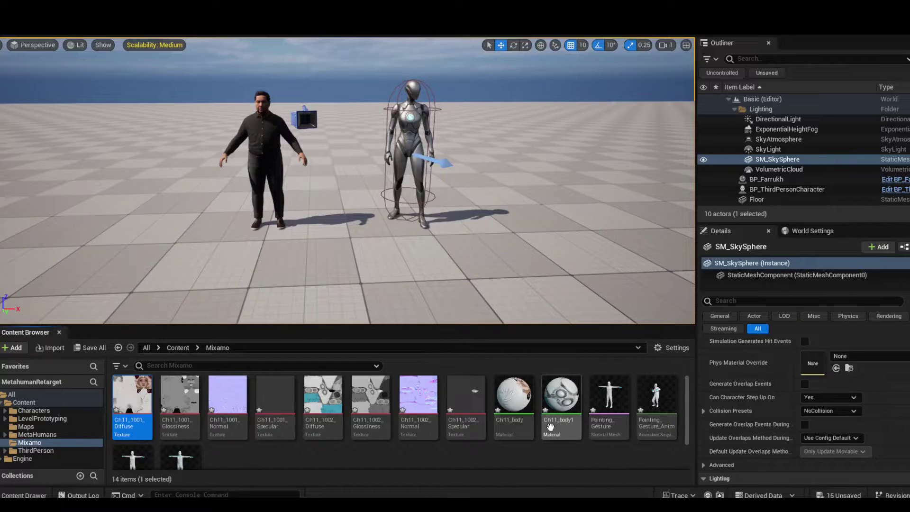
shift+click(550, 427)
scroll(405, 467, down, 1)
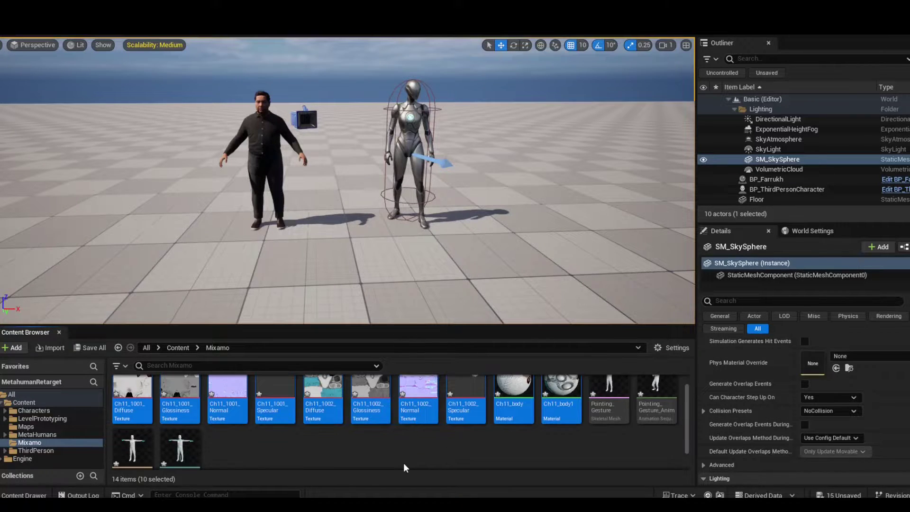
click(419, 456)
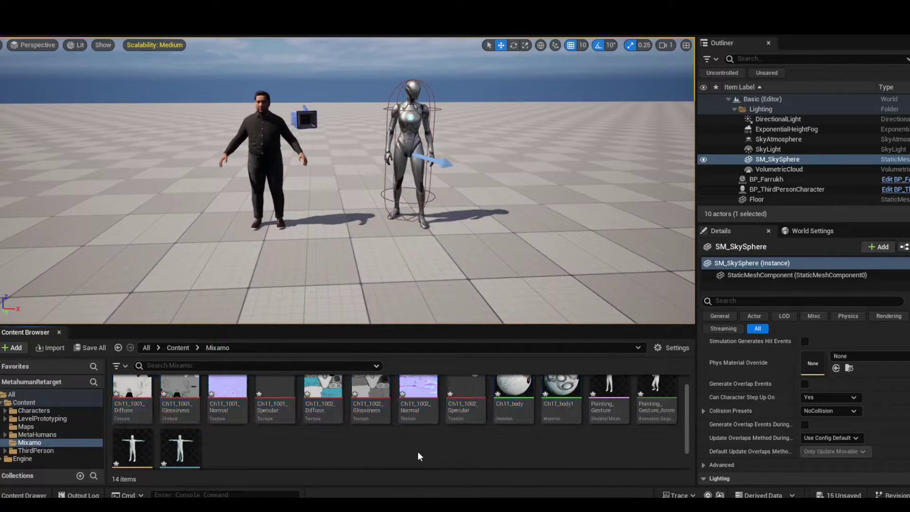
scroll(418, 456, down, 1)
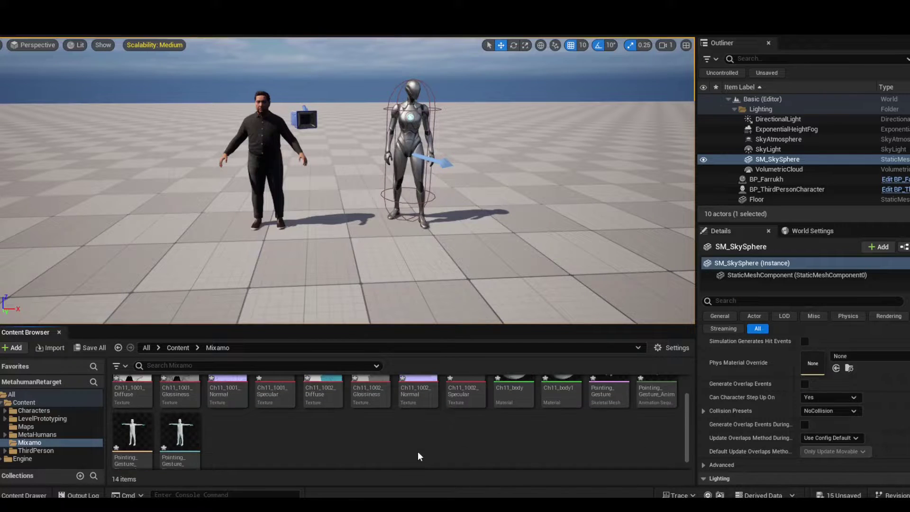
scroll(467, 457, down, 1)
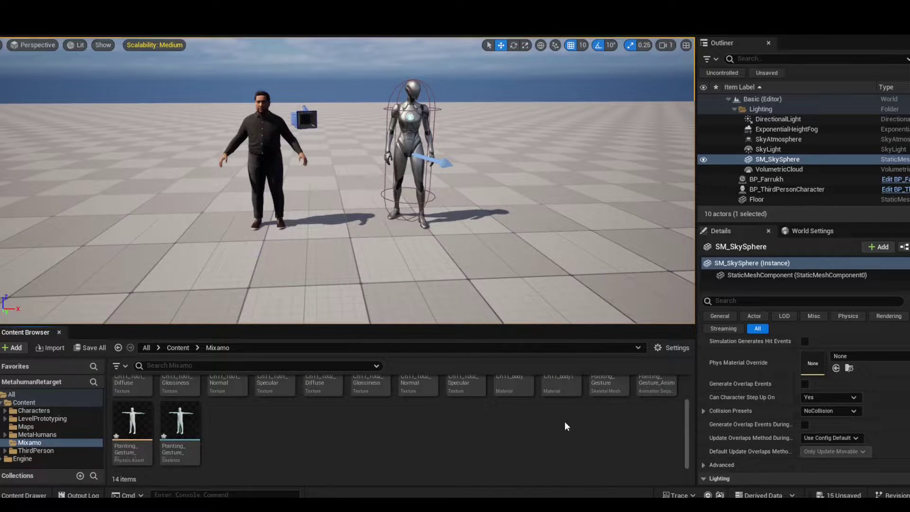
scroll(566, 427, up, 2)
click(608, 403)
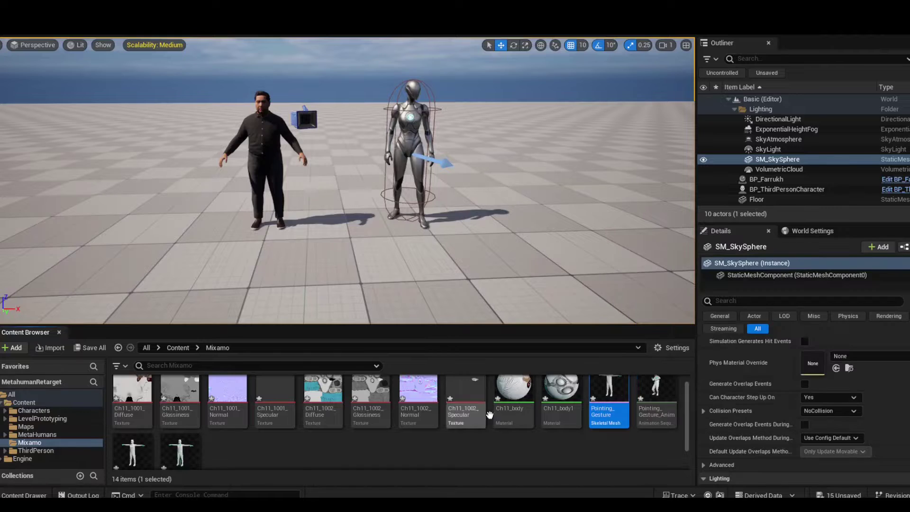
scroll(440, 446, up, 1)
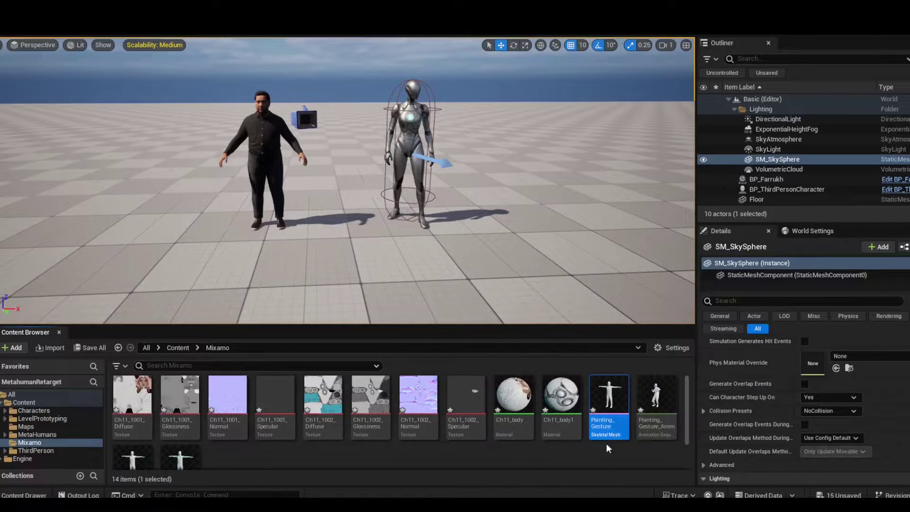
Preview the Pointing_Gesture_Anim_mixamo_com animation sequence in its editor, and close the editor again
click(657, 420)
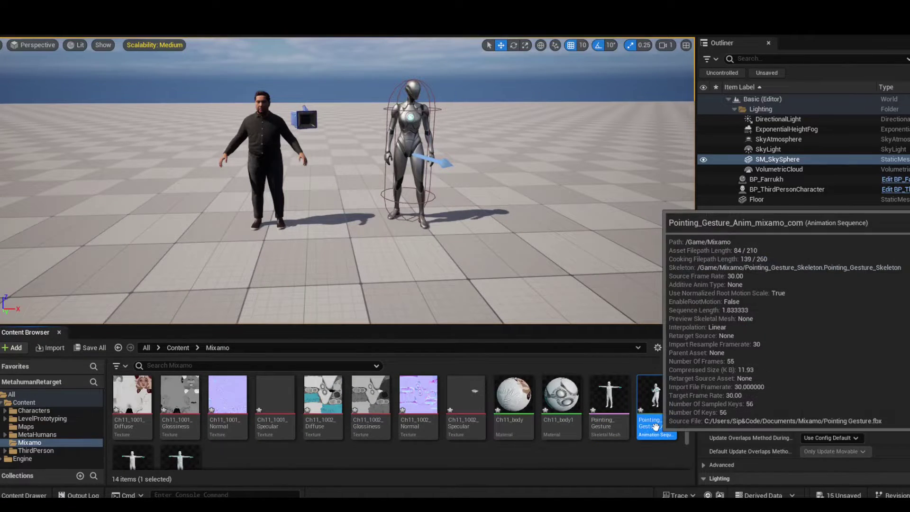
double_click(656, 422)
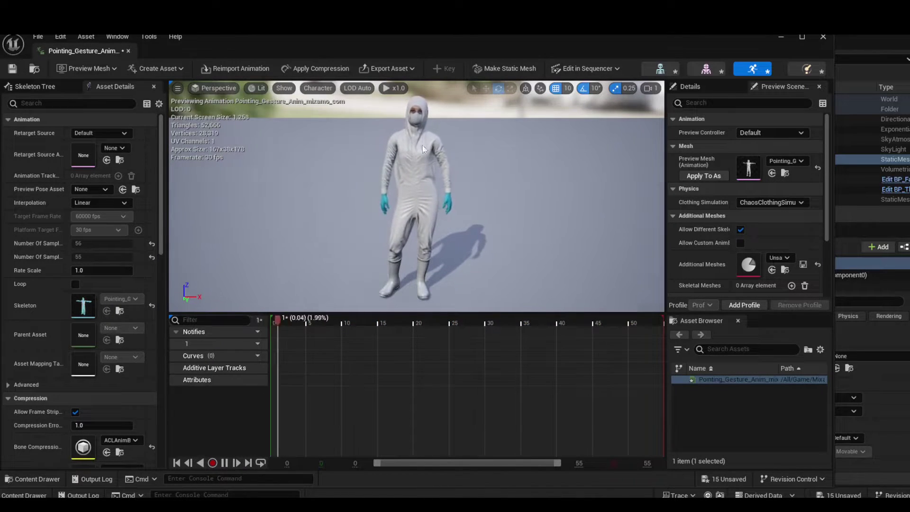
click(823, 36)
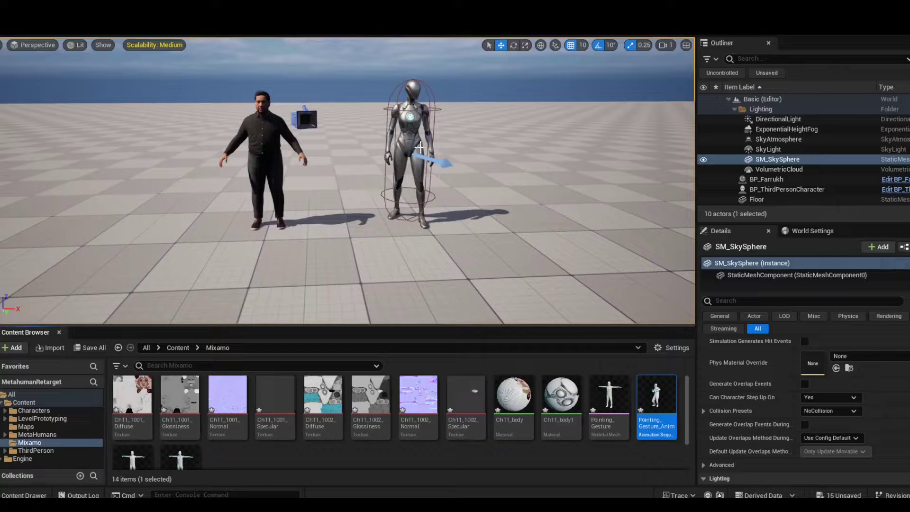
scroll(298, 456, down, 2)
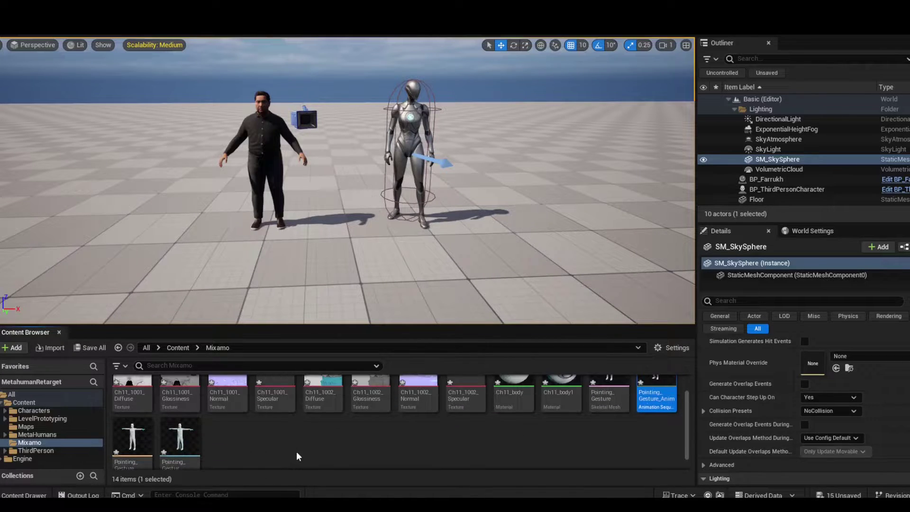
scroll(427, 466, up, 2)
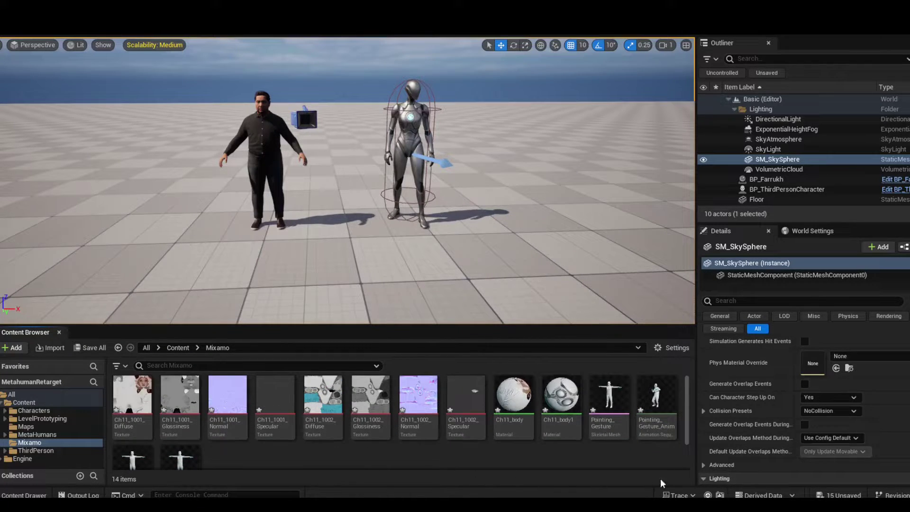
Open the Retarget Animations window for the Pointing_Gesture_Anim_mixamo_com sequence
click(654, 416)
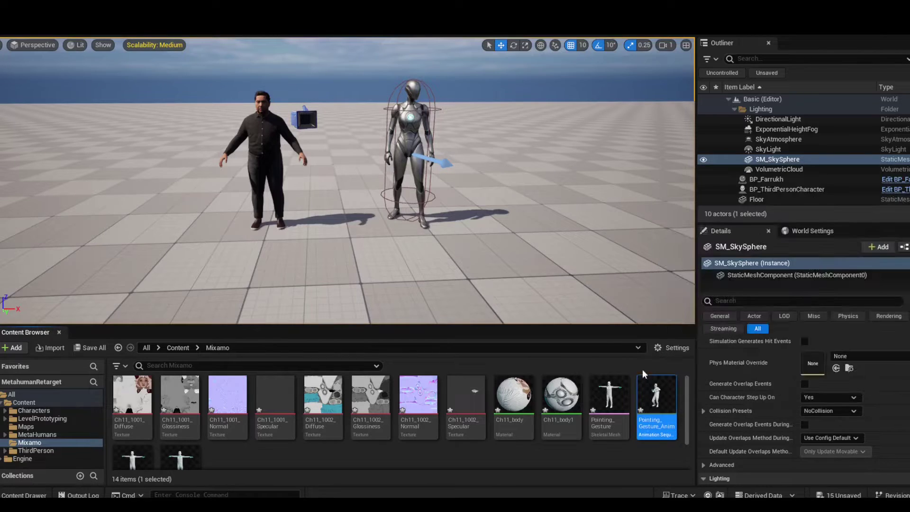
mouse_move(647, 402)
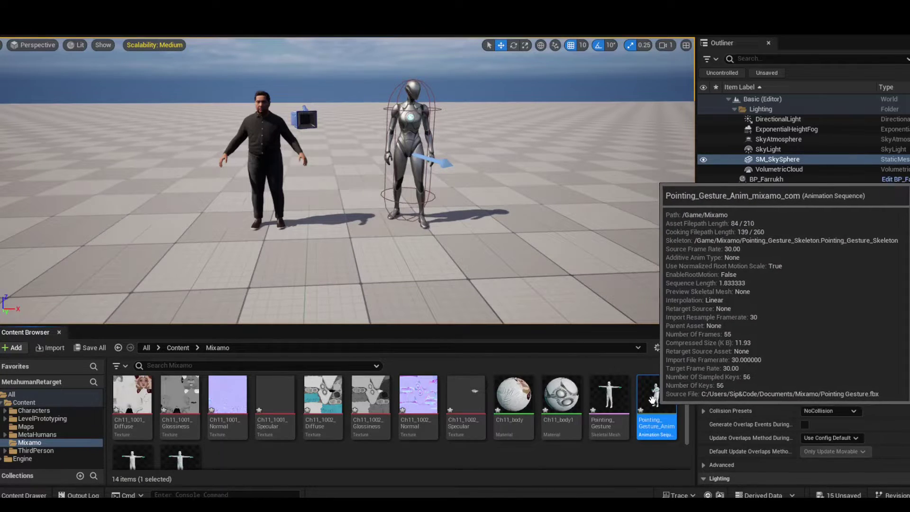
right_click(655, 402)
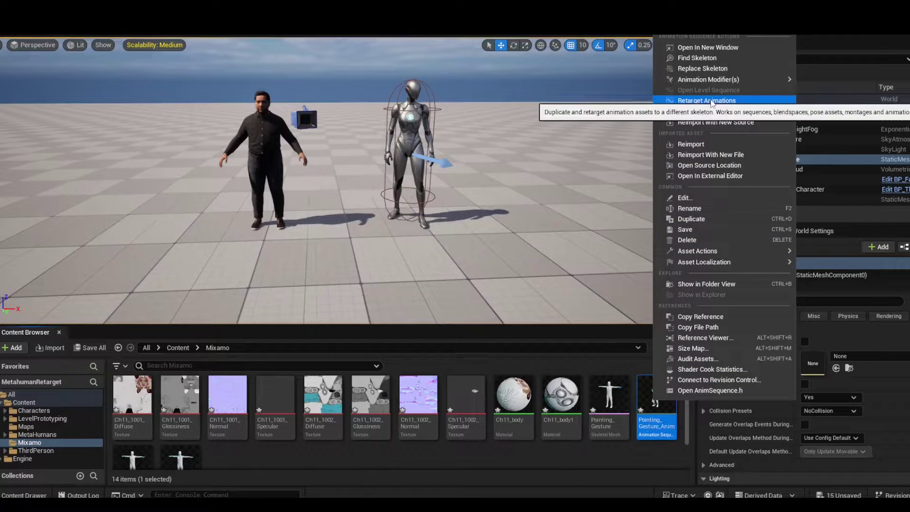
click(709, 101)
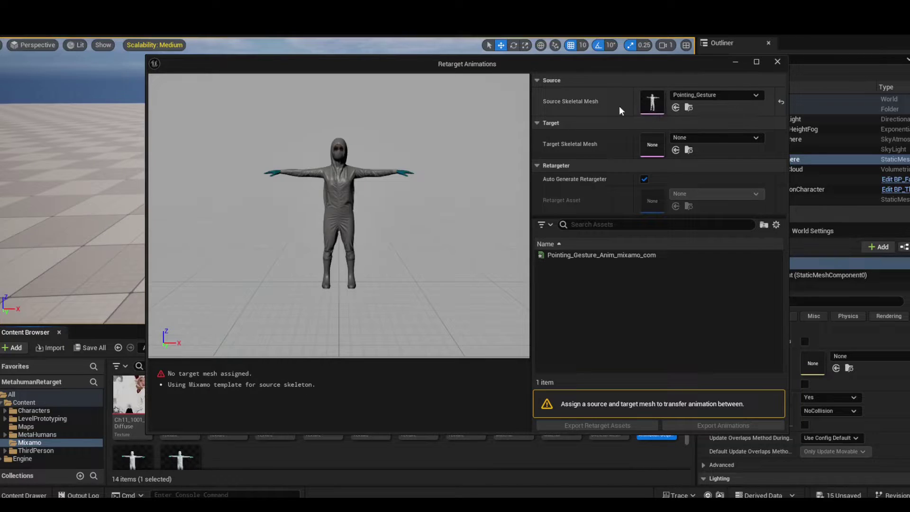
Search the skeletal meshes for "man" and assign SKM_Quinn as the retarget's target skeletal mesh
click(693, 138)
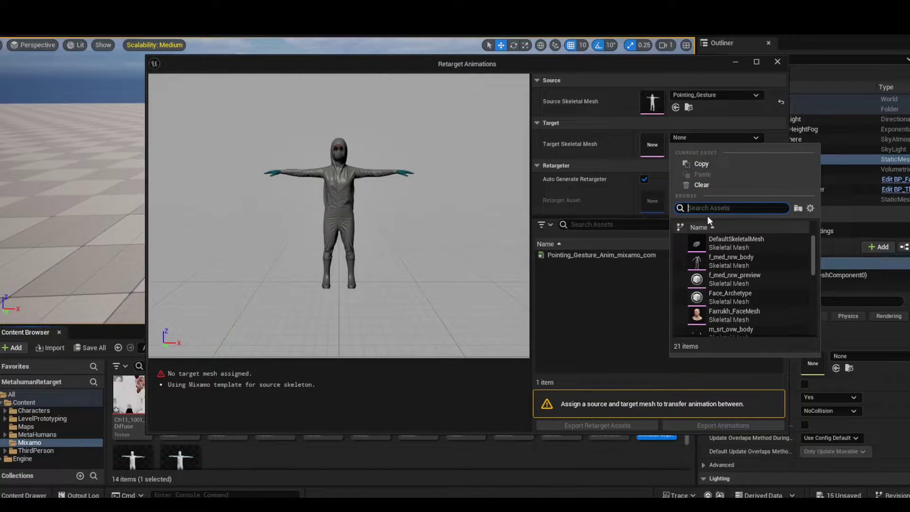
text(ma)
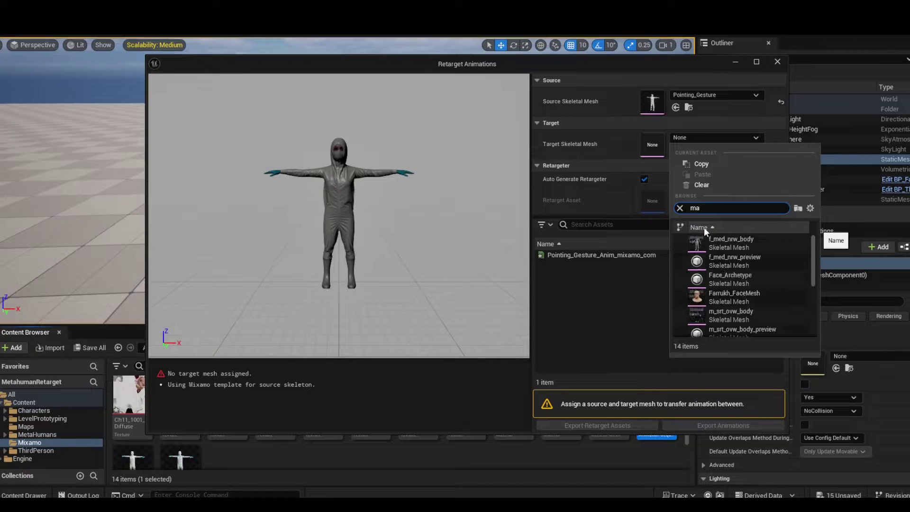
text(n)
scroll(745, 269, down, 5)
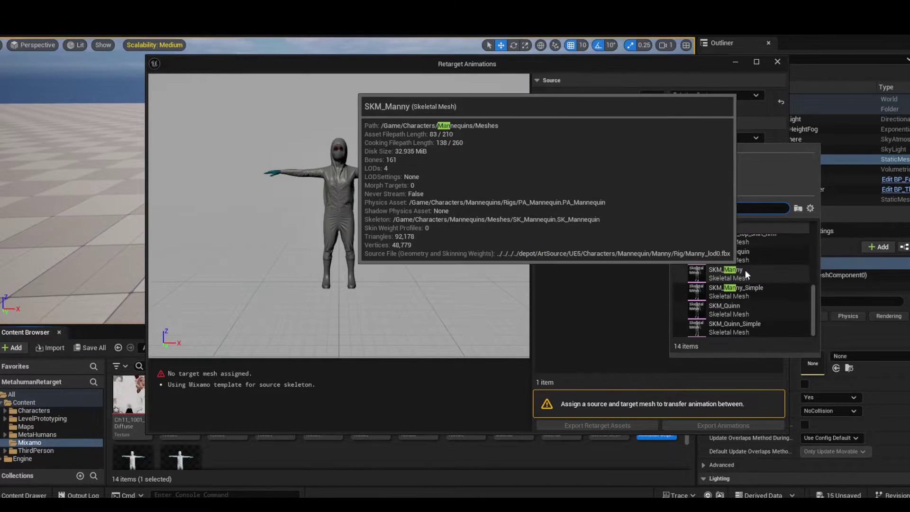
mouse_move(747, 303)
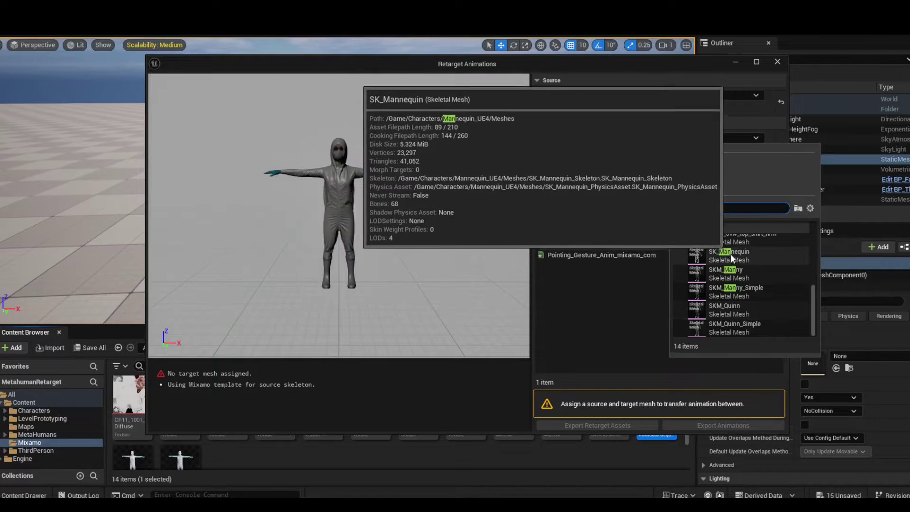
mouse_move(710, 256)
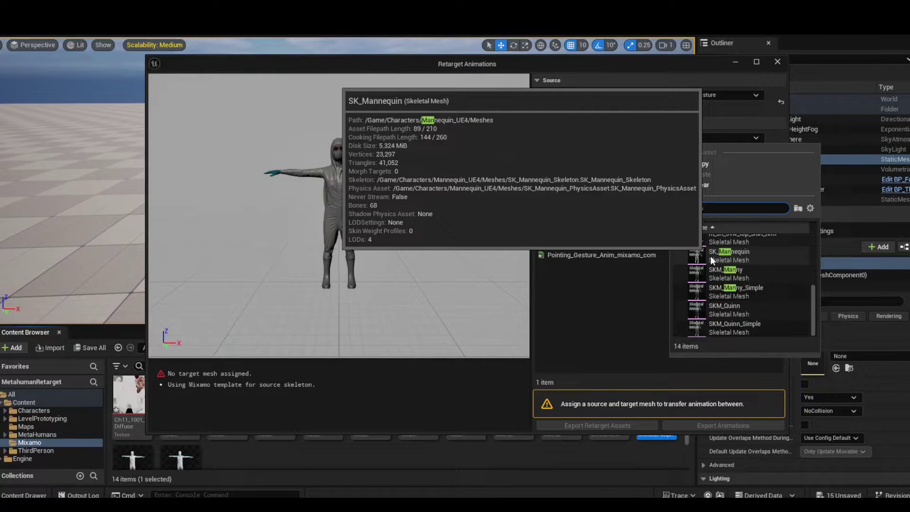
click(730, 313)
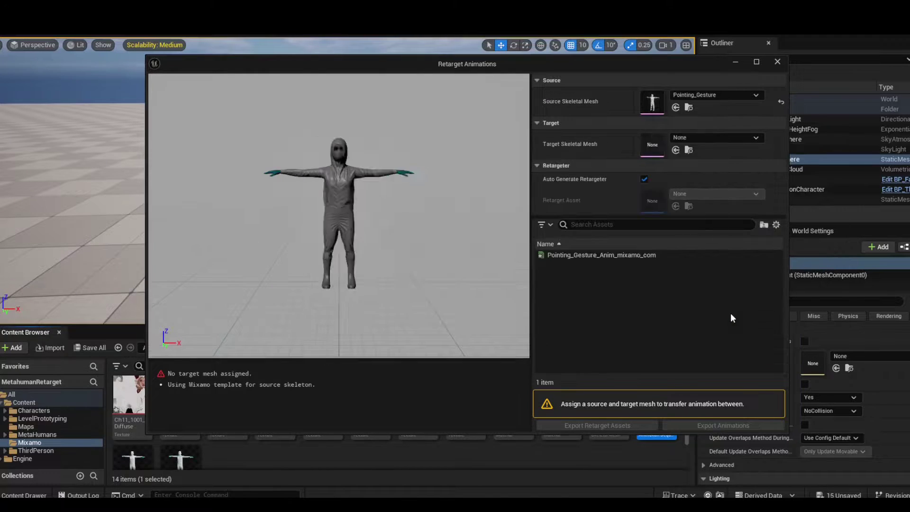
Export the retargeted Pointing_Gesture_Anim_mixamo_com animation to the Characters folder, keeping Include Referenced Assets enabled
click(607, 256)
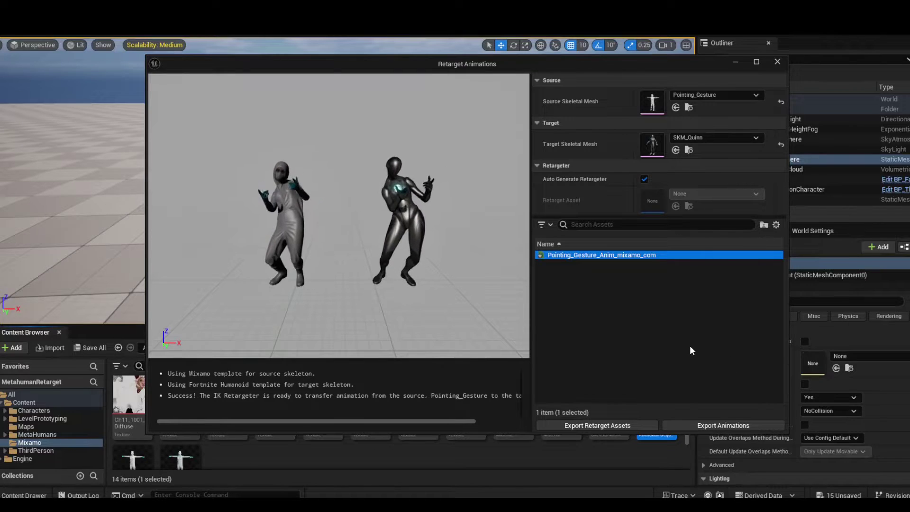
click(688, 427)
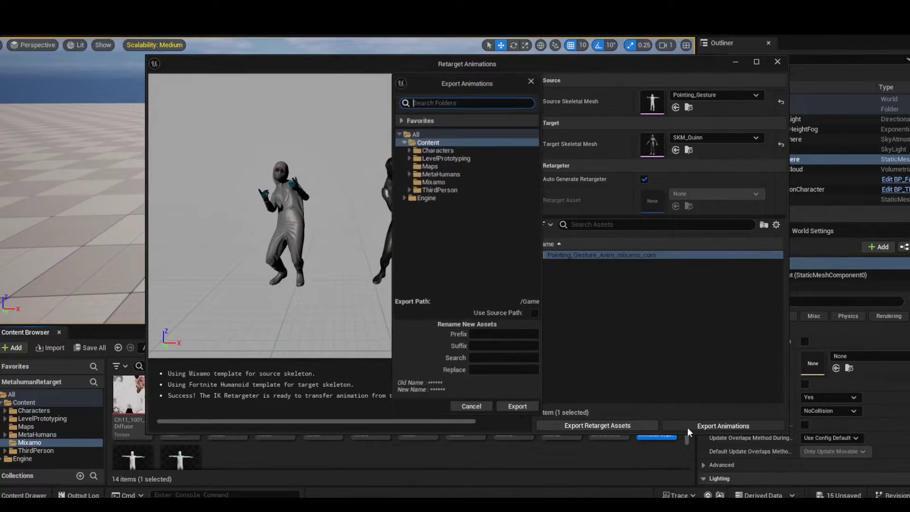
double_click(438, 149)
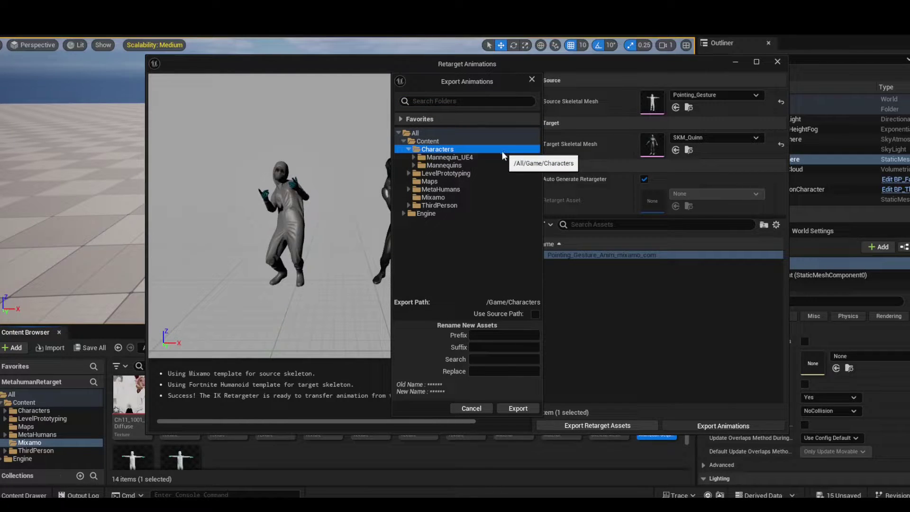
click(519, 409)
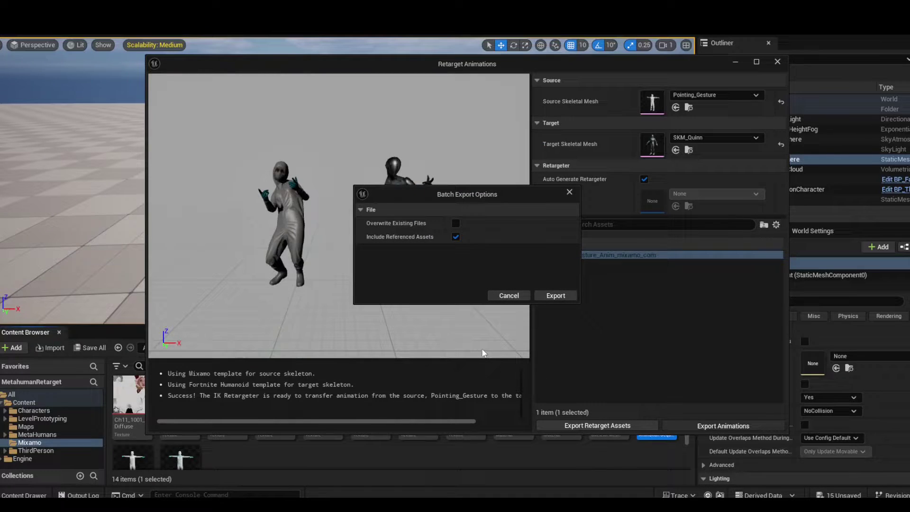
click(555, 295)
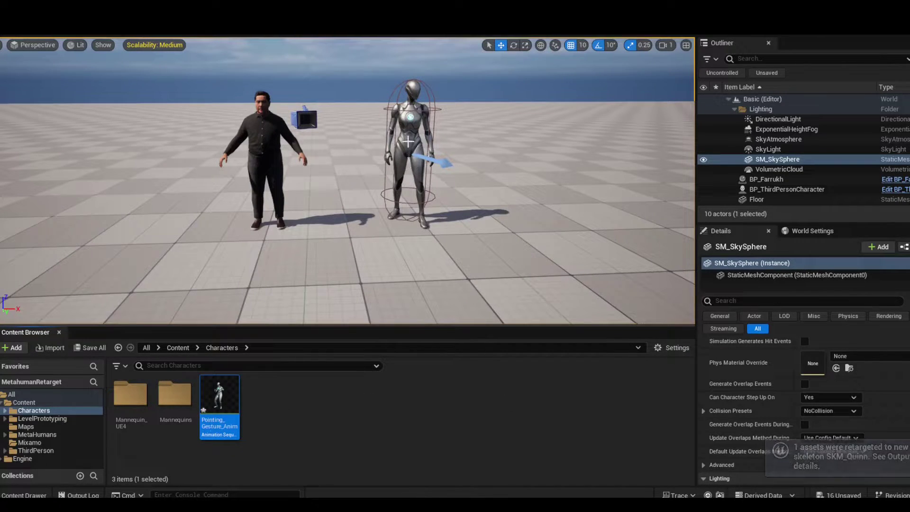
Filter the BP_ThirdPersonCharacter actor's properties by "animation" and set its Animation Mode to Use Animation Asset
click(408, 135)
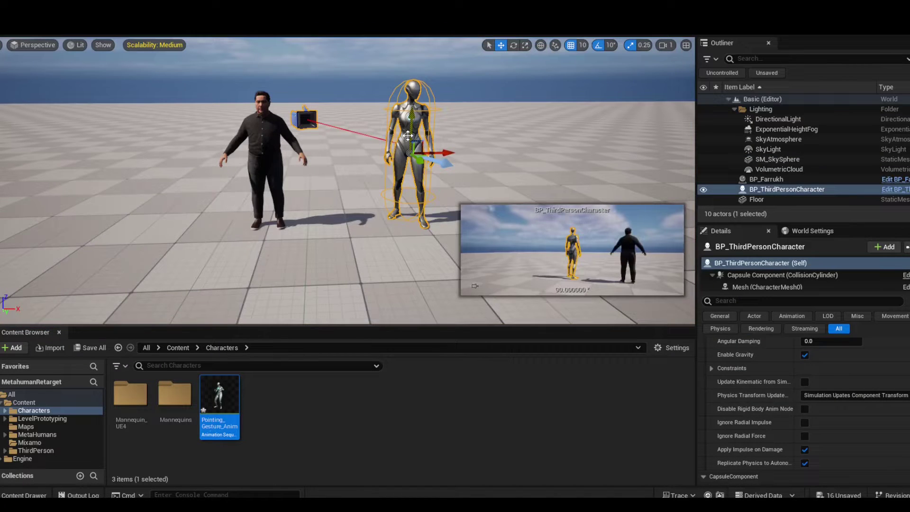
scroll(758, 275, down, 1)
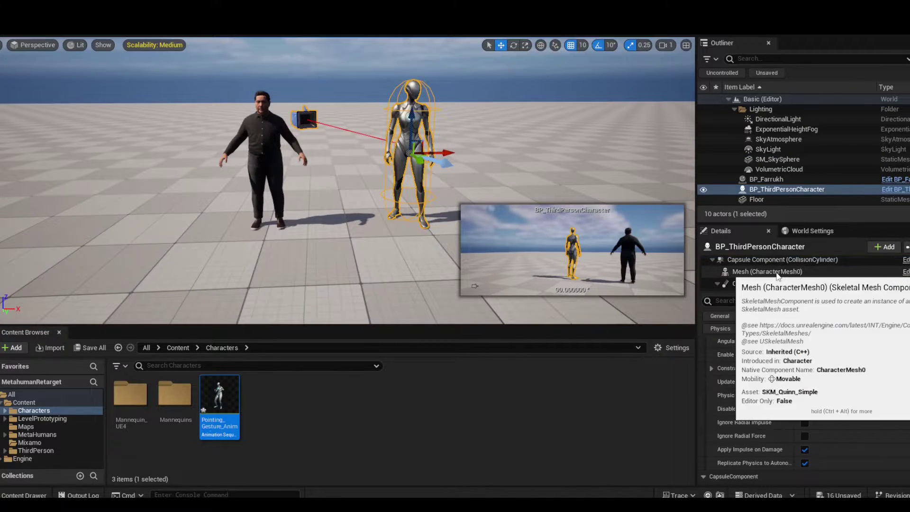
scroll(774, 353, down, 1)
scroll(758, 332, up, 1)
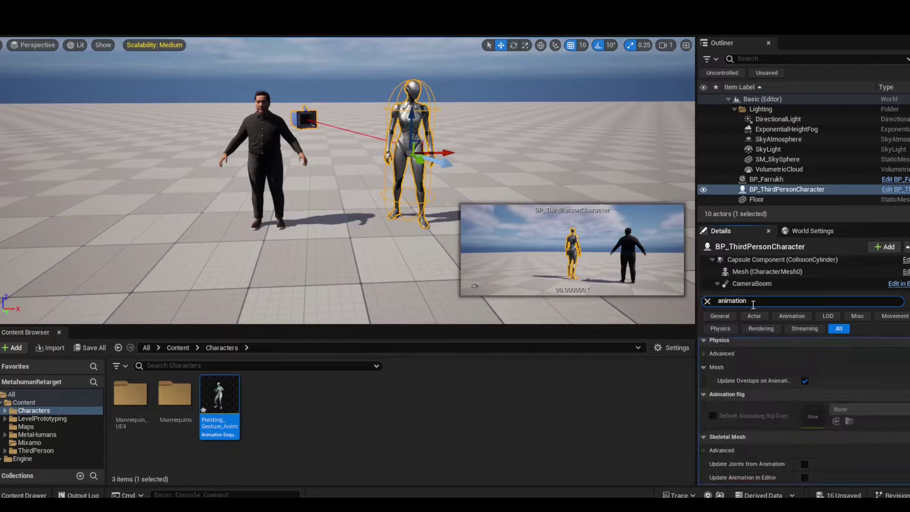
scroll(767, 402, up, 3)
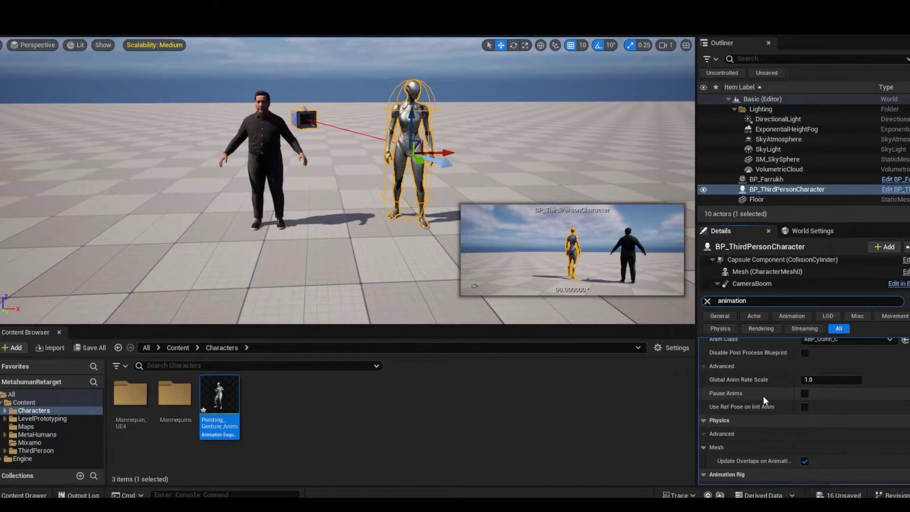
scroll(764, 401, up, 1)
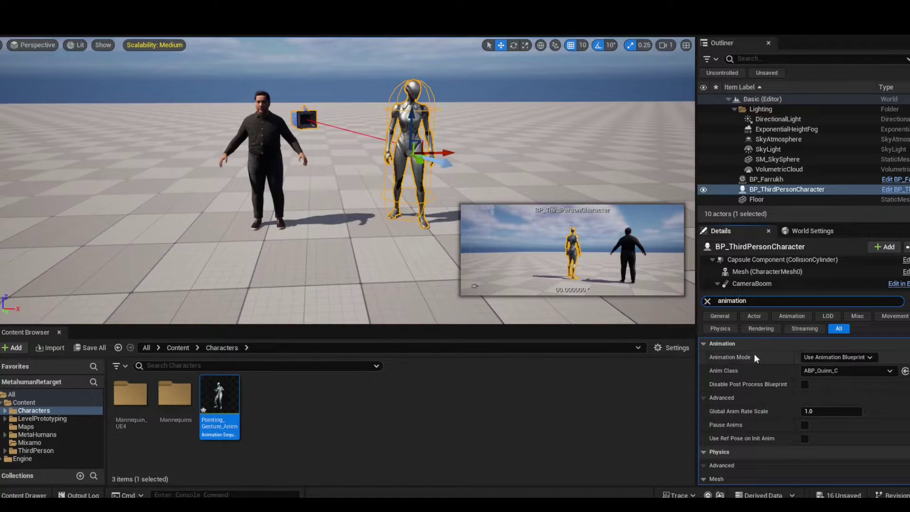
click(837, 357)
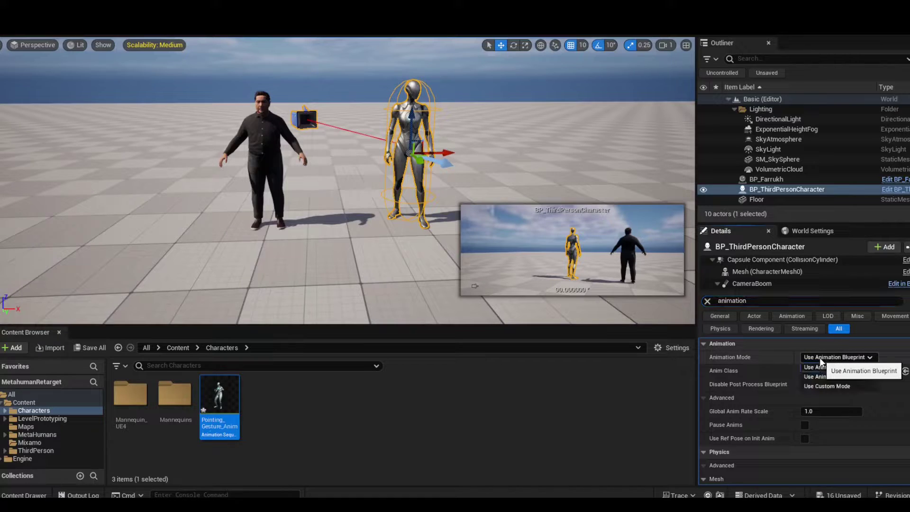
click(847, 378)
Assign the retargeted Pointing_Gesture animation from the Characters folder as BP_ThirdPersonCharacter's Anim to Play
click(859, 375)
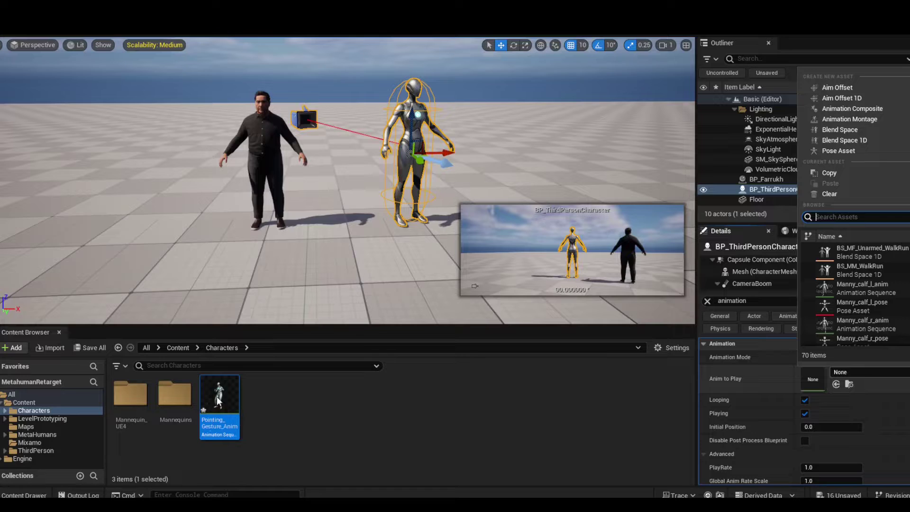
click(905, 373)
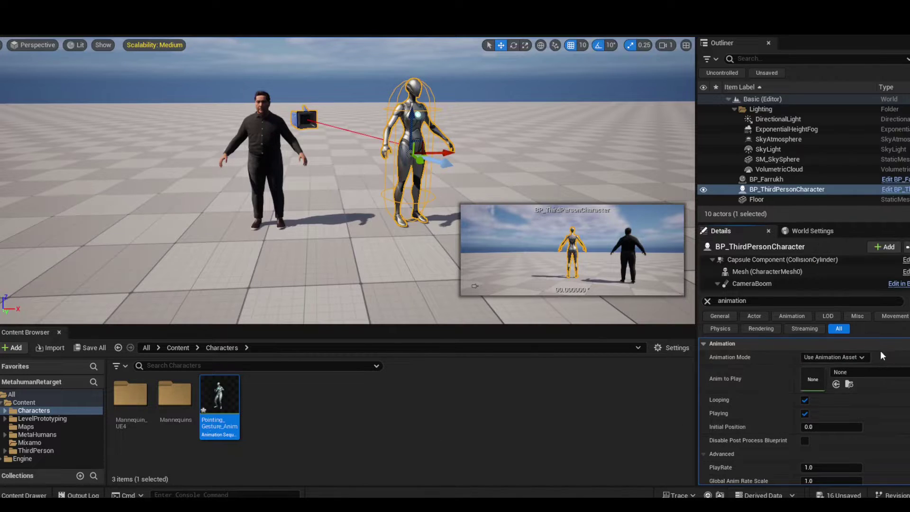
drag(232, 398, 814, 382)
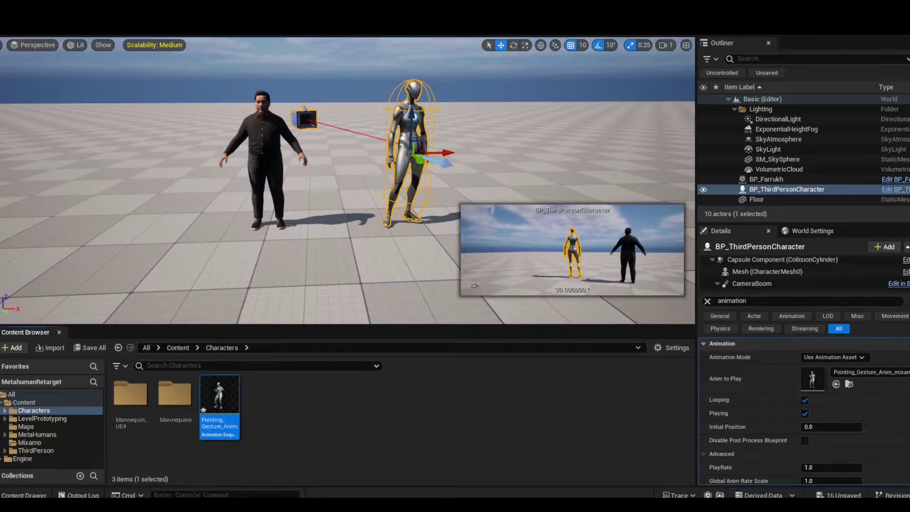
Play the level to check the pointing animation on the mannequin, and stop the play session
click(247, 26)
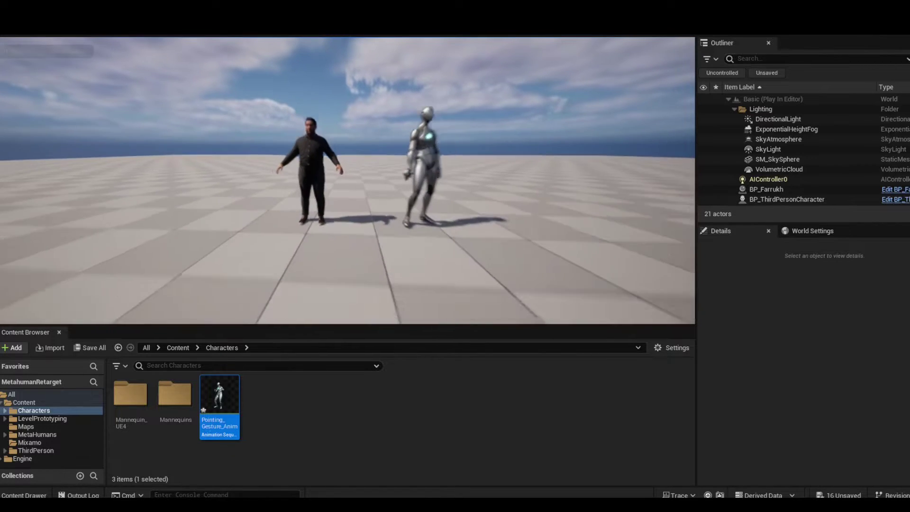
key(Escape)
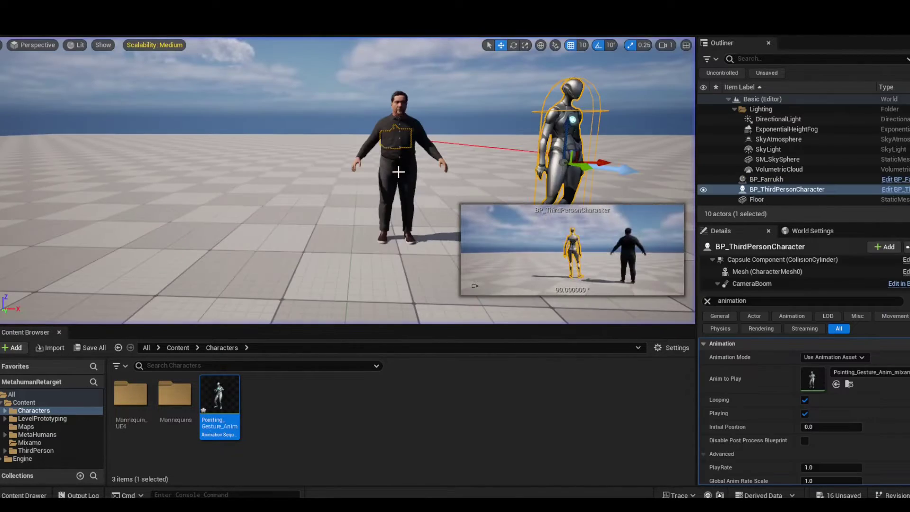
scroll(380, 213, down, 3)
click(380, 417)
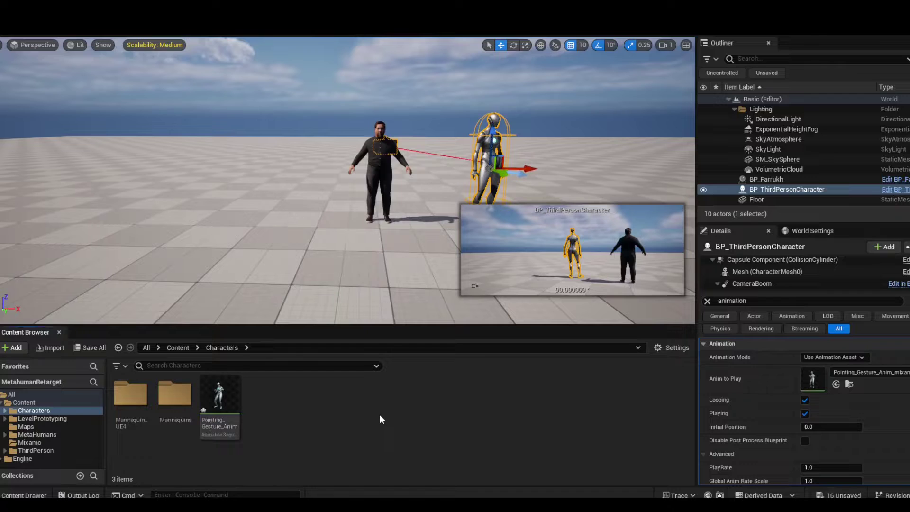
Show the contents of the project's Mixamo folder down to the skeleton and physics assets
click(36, 442)
scroll(359, 449, down, 1)
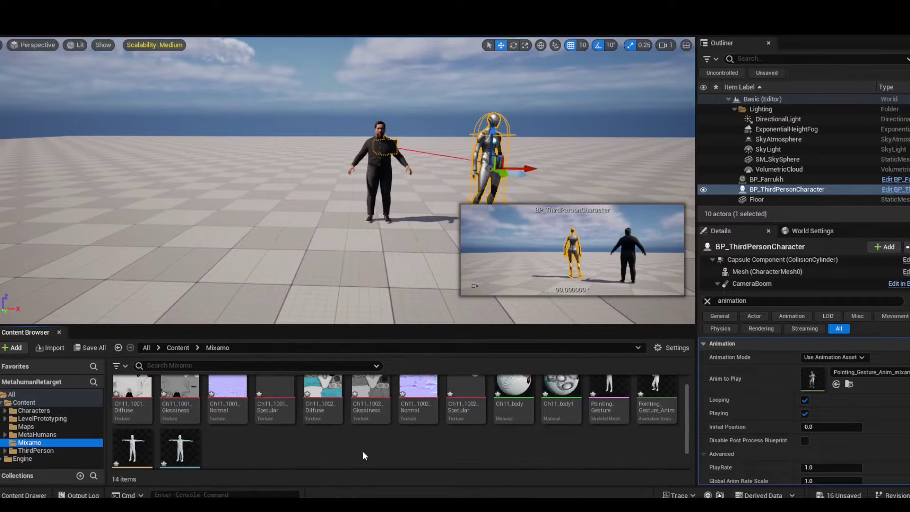
scroll(374, 458, down, 1)
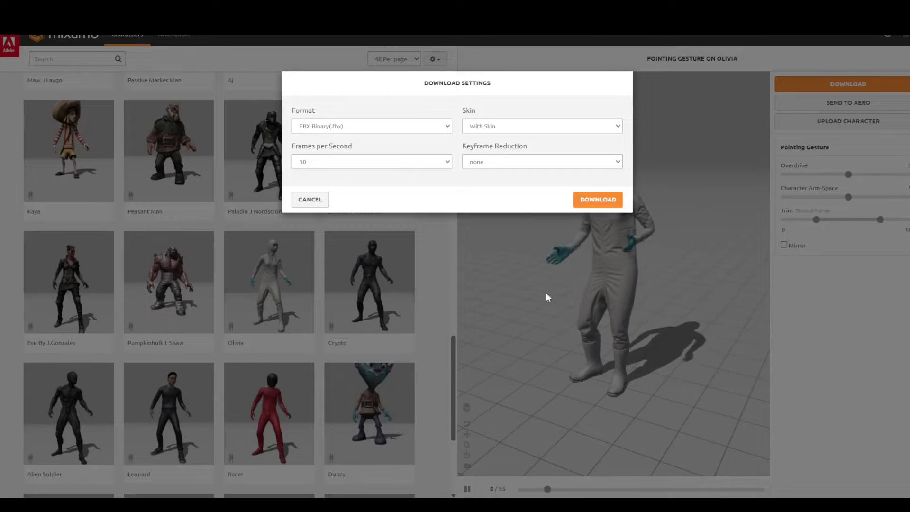
Switch to Mixamo, dismiss the open download settings and apply the Hip Hop Dancing animation to the Olivia character
click(310, 199)
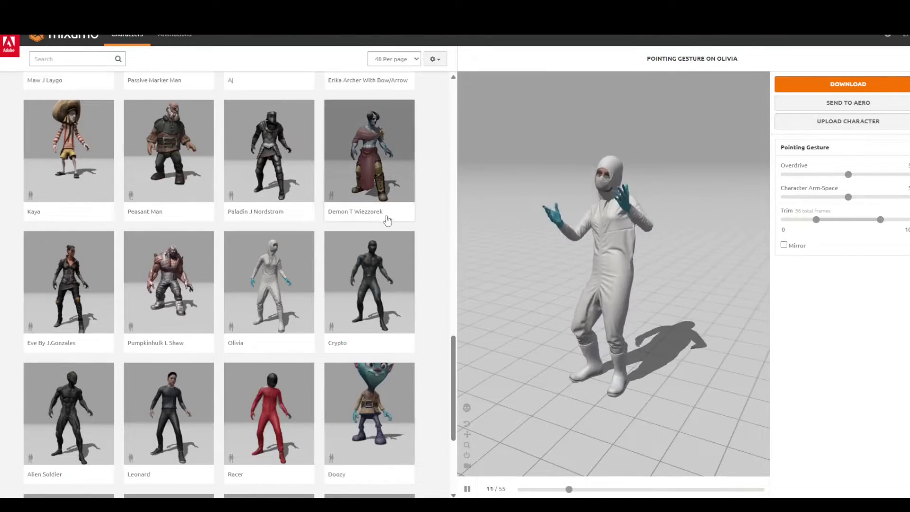
click(177, 40)
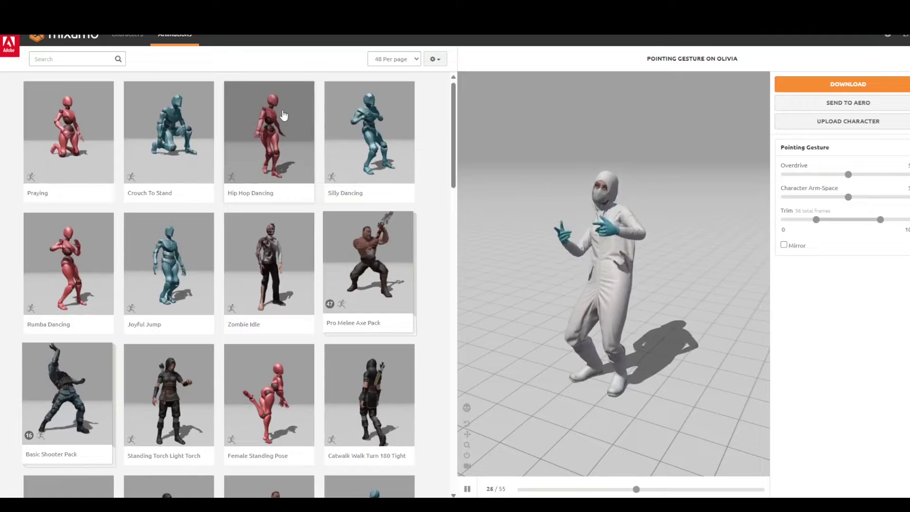
click(274, 126)
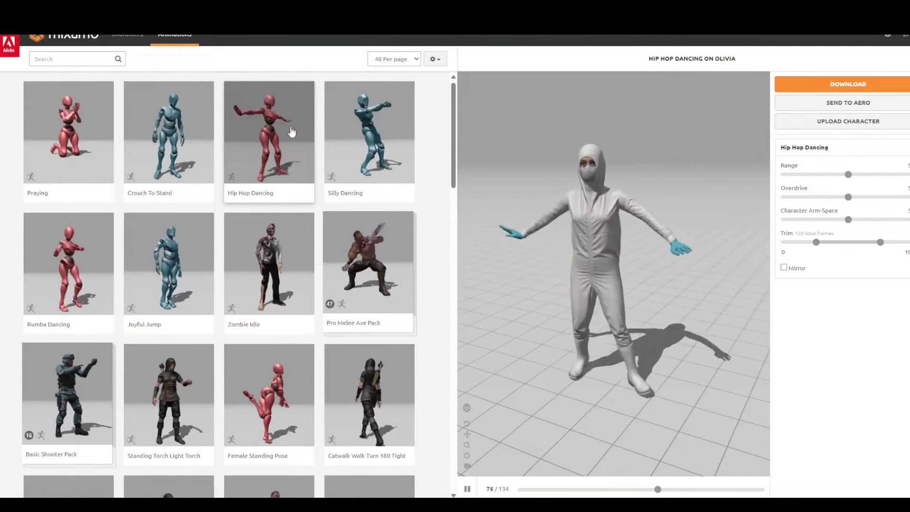
Download the Hip Hop Dancing animation as FBX Binary, Without Skin, at 30 frames per second with no keyframe reduction
click(803, 86)
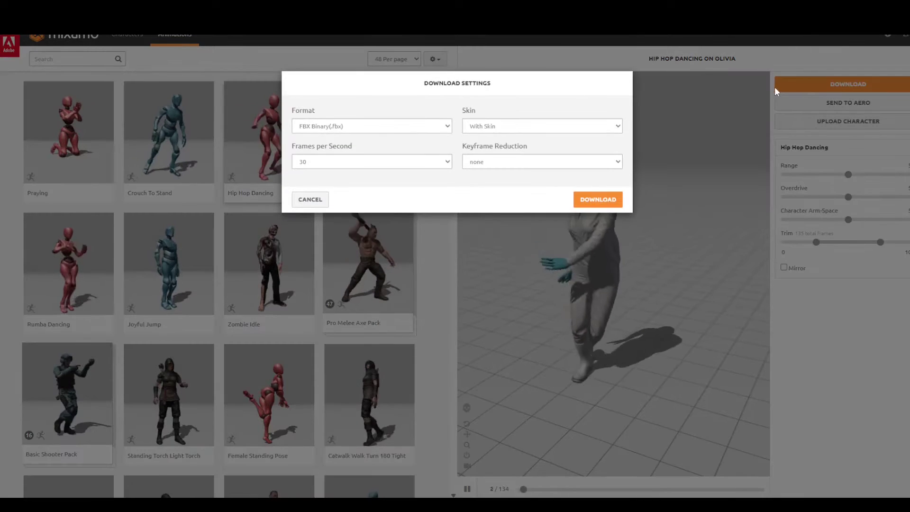
click(517, 125)
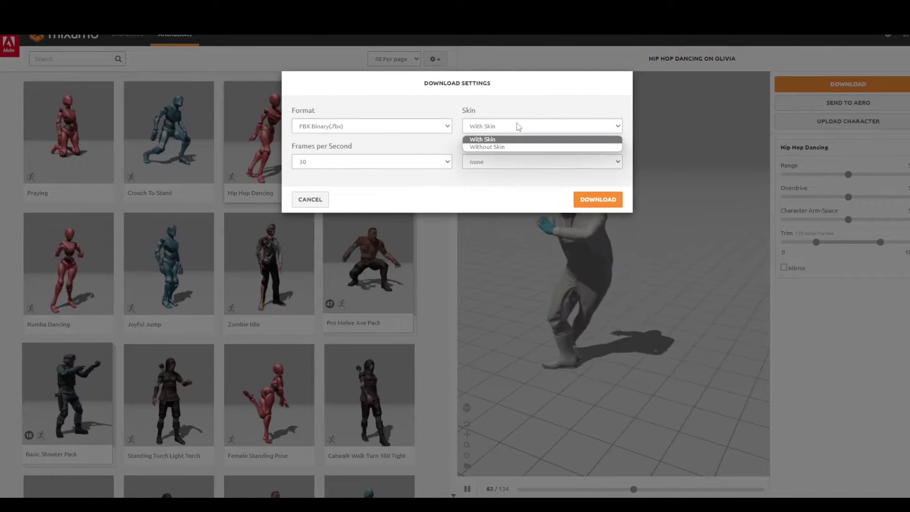
click(496, 148)
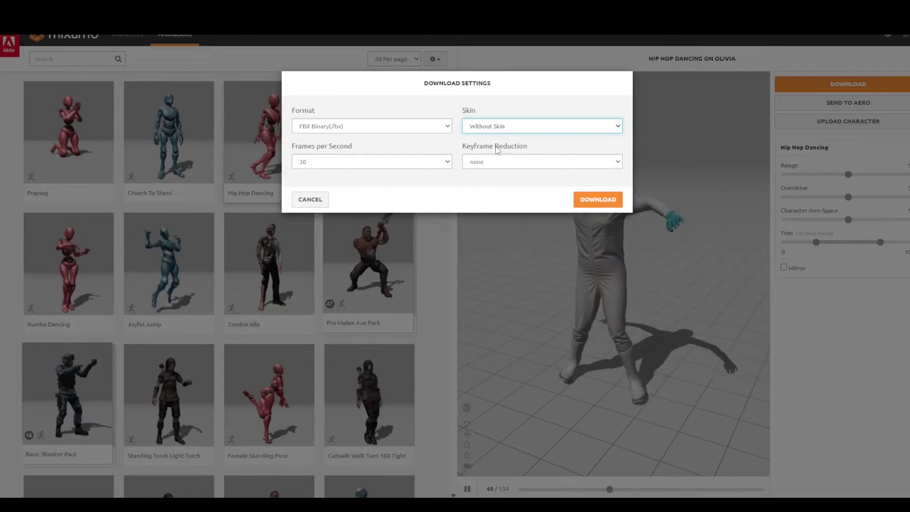
click(588, 198)
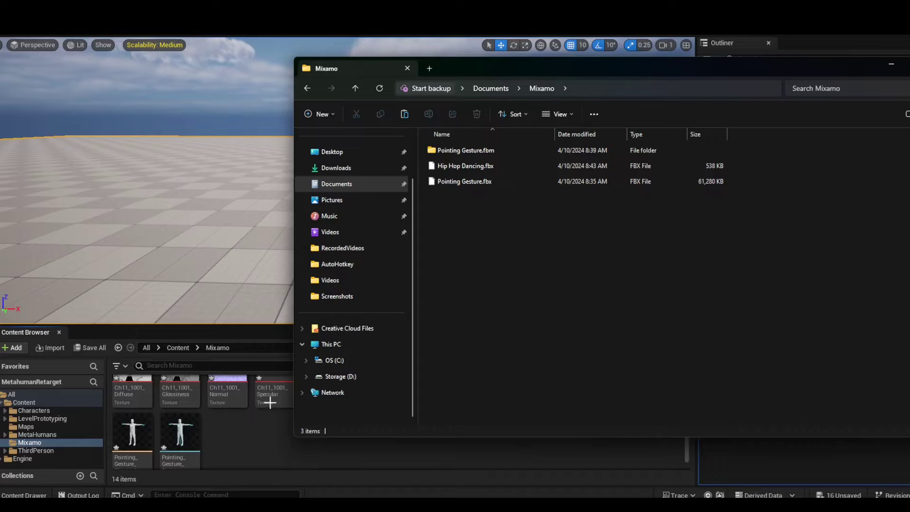
Bring Hip Hop Dancing.fbx from the Documents Mixamo folder into the Unreal project's Mixamo folder for import
click(470, 166)
drag(476, 66, 616, 83)
drag(593, 180, 404, 324)
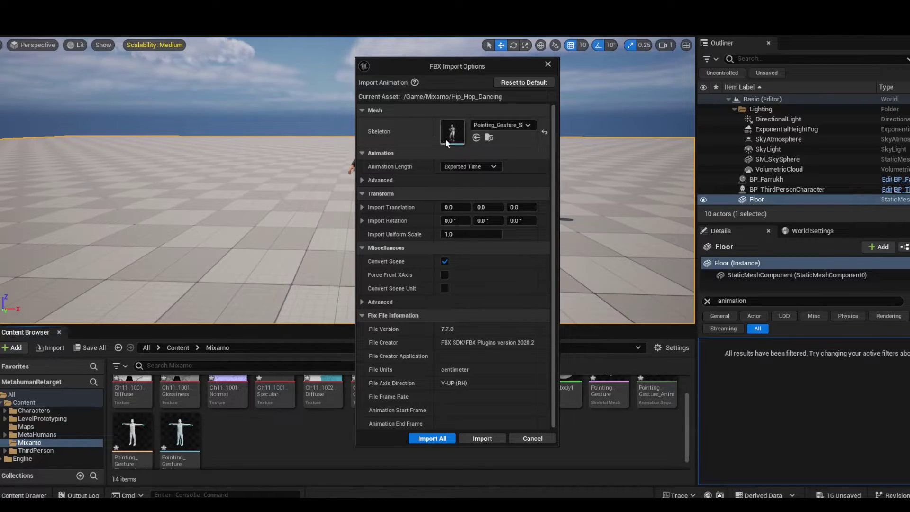
Import the Hip_Hop_Dancing animation using Pointing_Gesture_Skeleton as its skeleton and Exported Time as the animation length
click(494, 125)
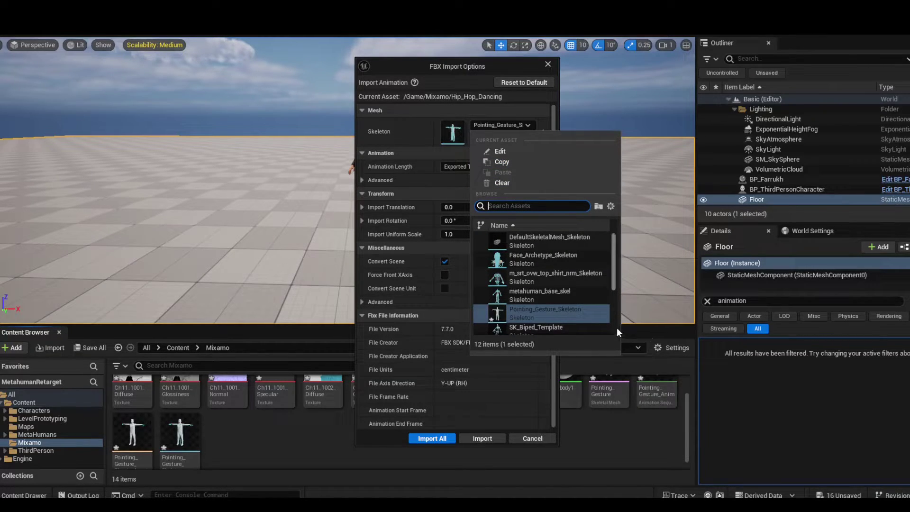
click(564, 311)
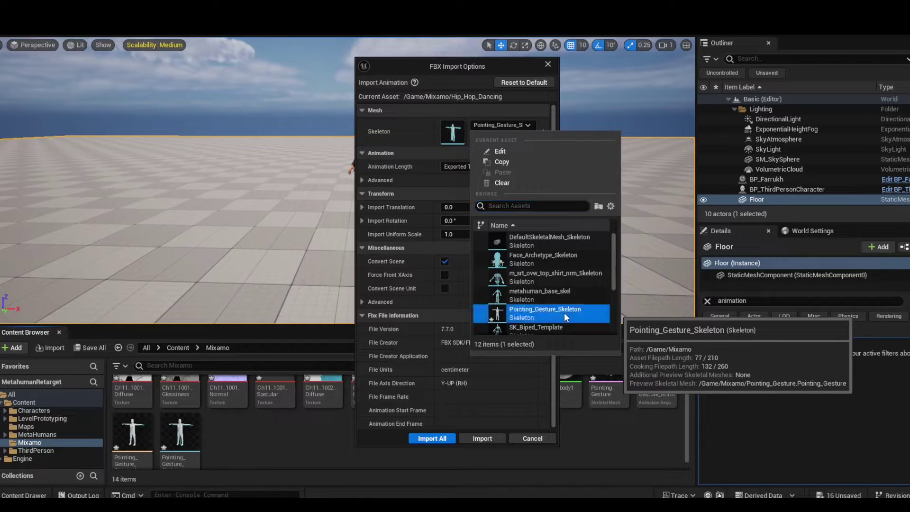
click(464, 67)
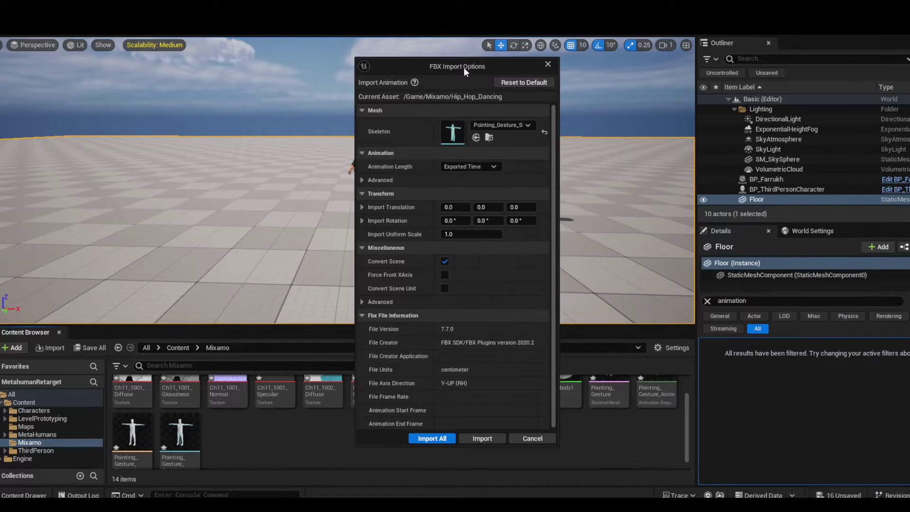
drag(459, 67, 419, 67)
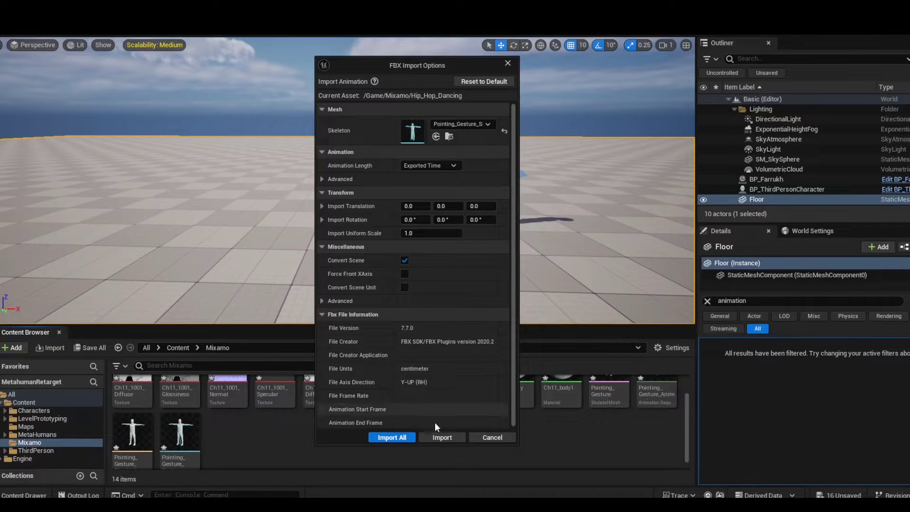
click(442, 437)
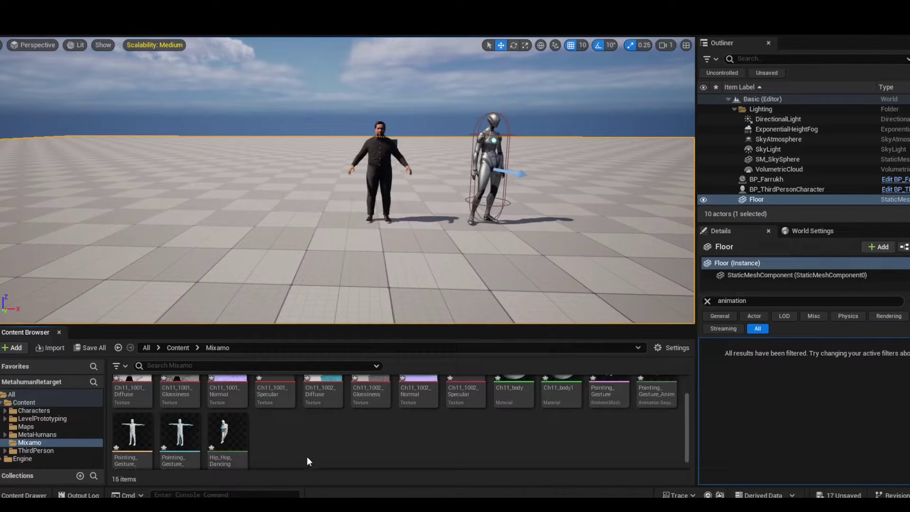
Preview the imported Hip_Hop_Dancing animation sequence in its editor, and close the editor again
mouse_move(221, 442)
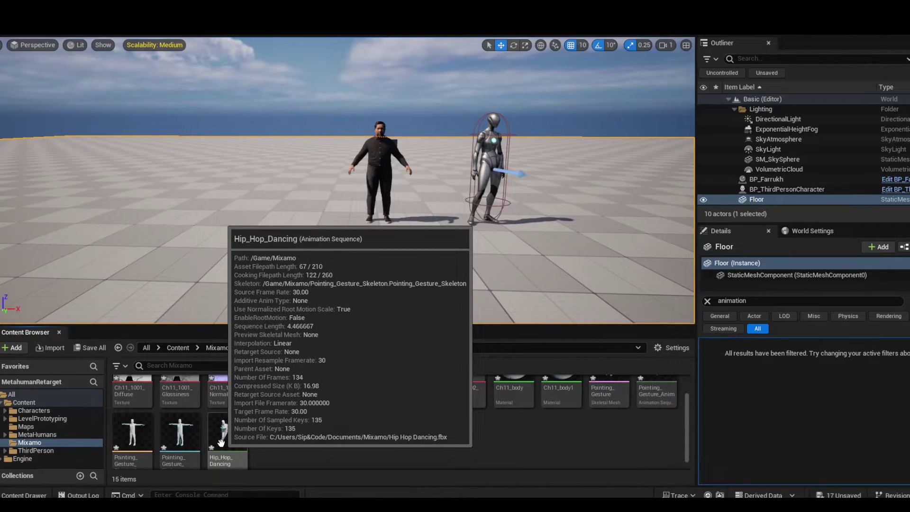
double_click(227, 443)
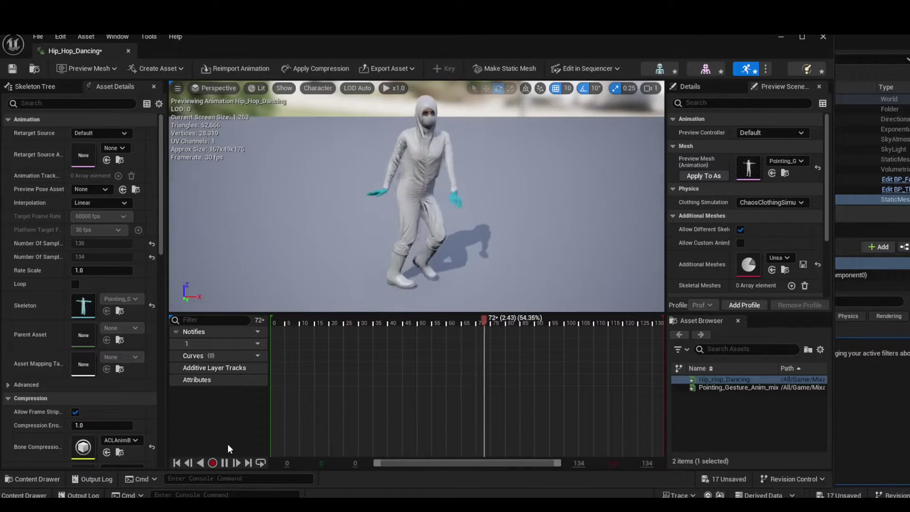
click(823, 37)
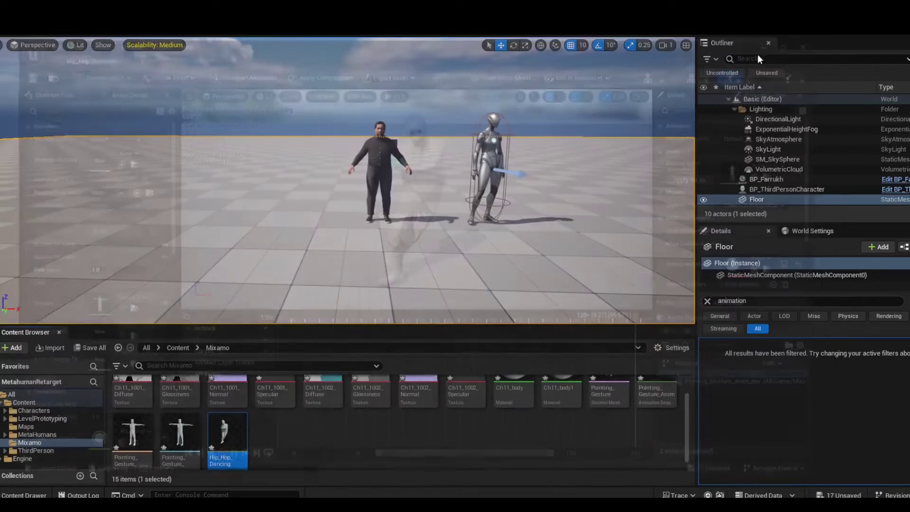
Set up retargeting of the Mixamo folder's Hip_Hop_Dancing animation from Pointing_Gesture to the m_srt_ovw_body target skeletal mesh
click(309, 444)
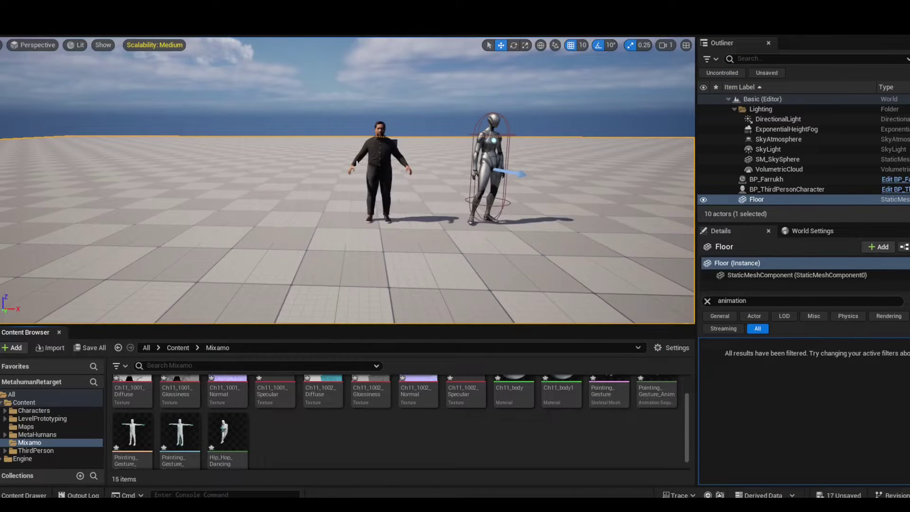
click(225, 434)
right_click(226, 434)
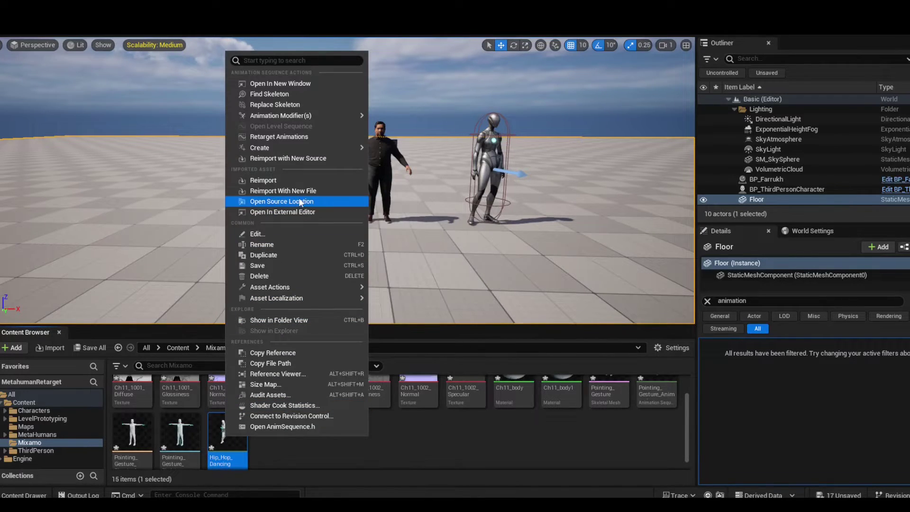
click(309, 137)
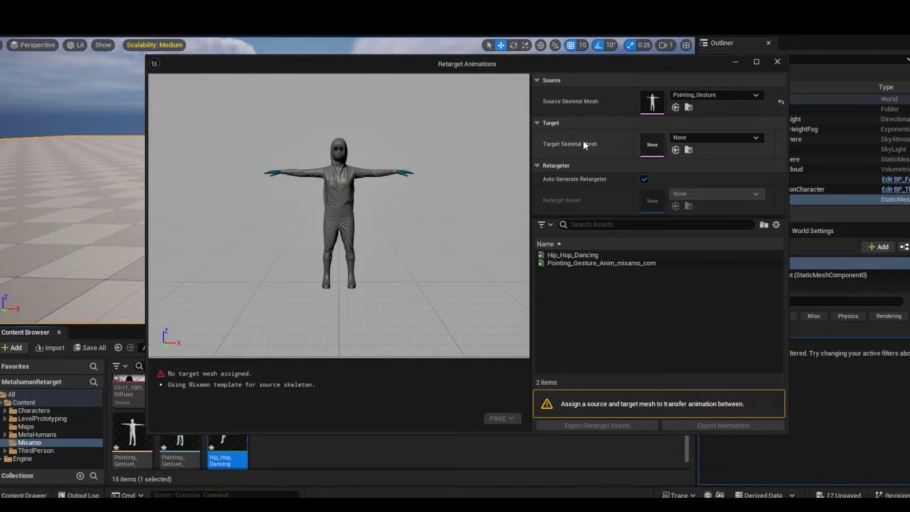
click(698, 138)
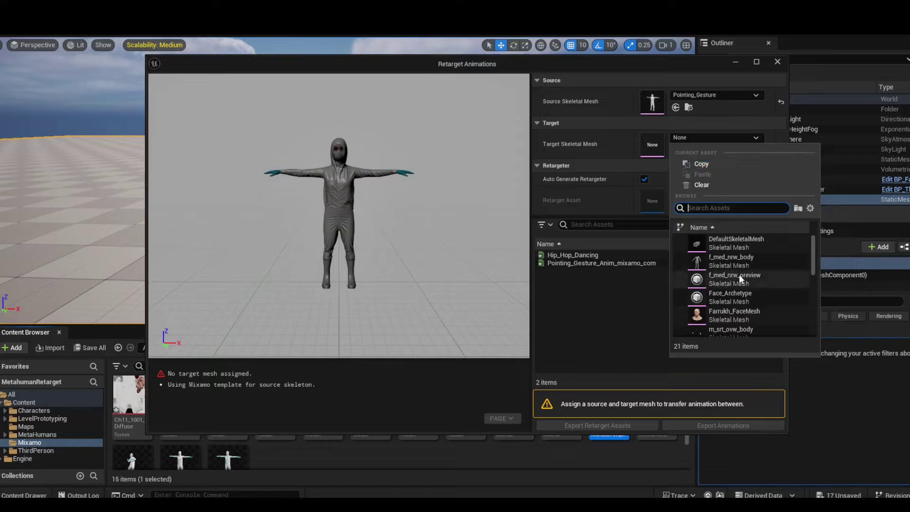
scroll(740, 275, down, 1)
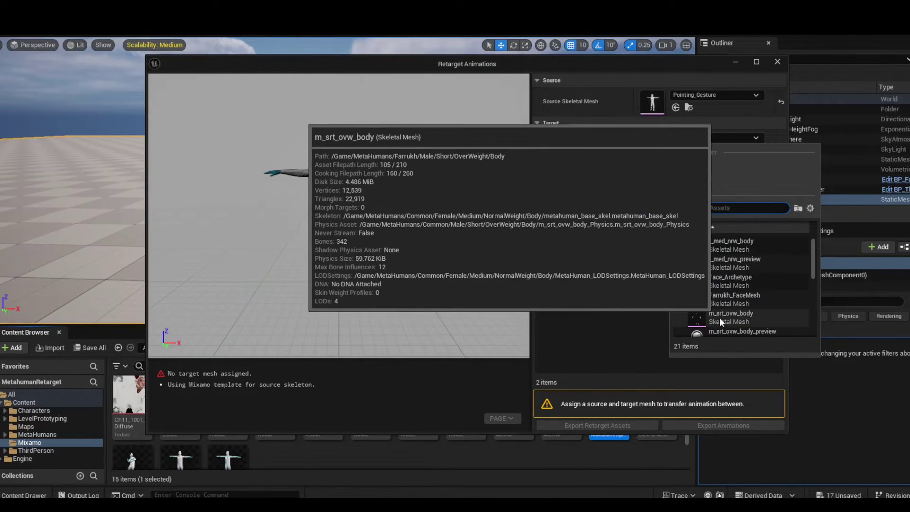
click(710, 318)
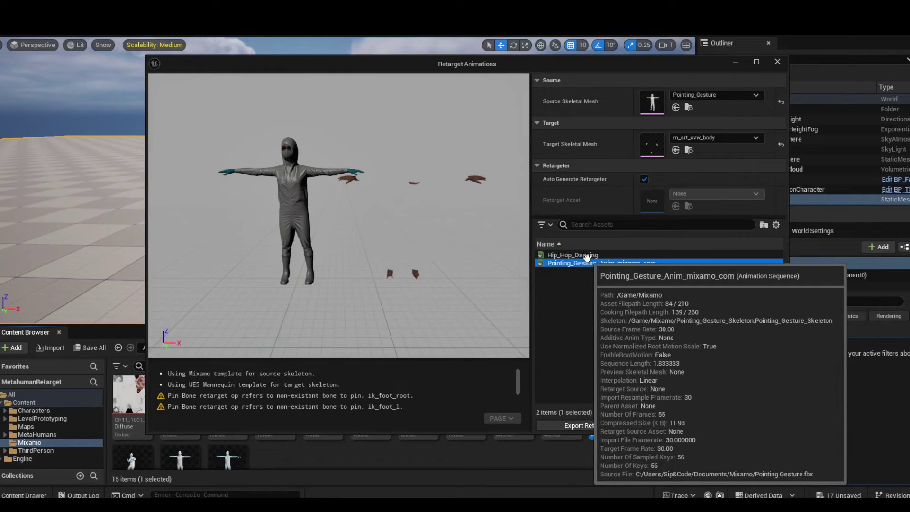
click(586, 256)
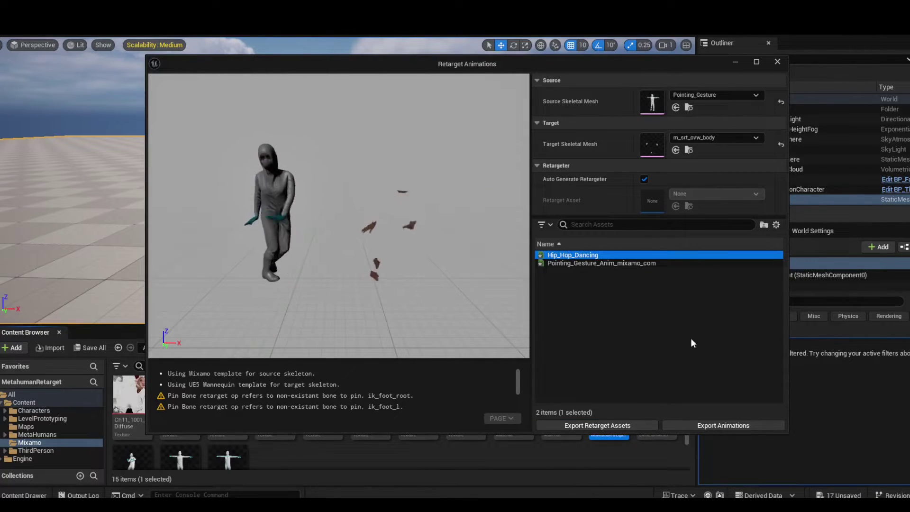
Export the retargeted Hip_Hop_Dancing animation to MetaHumans/Farrukh/Animations, including referenced assets and without overwriting existing files
click(723, 425)
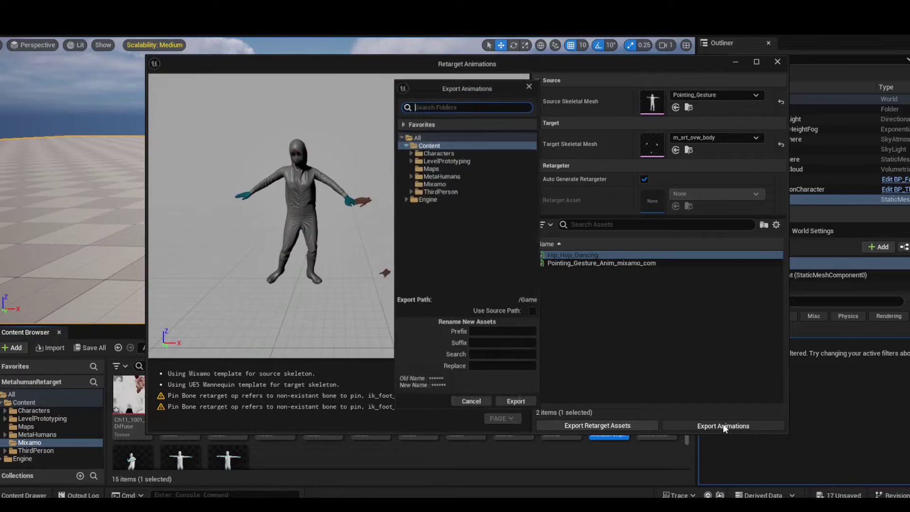
double_click(459, 173)
double_click(452, 188)
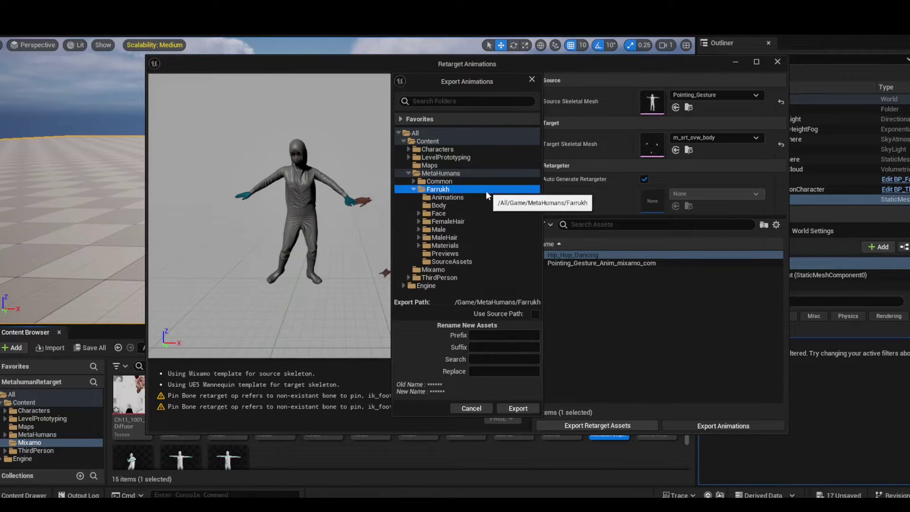
click(483, 197)
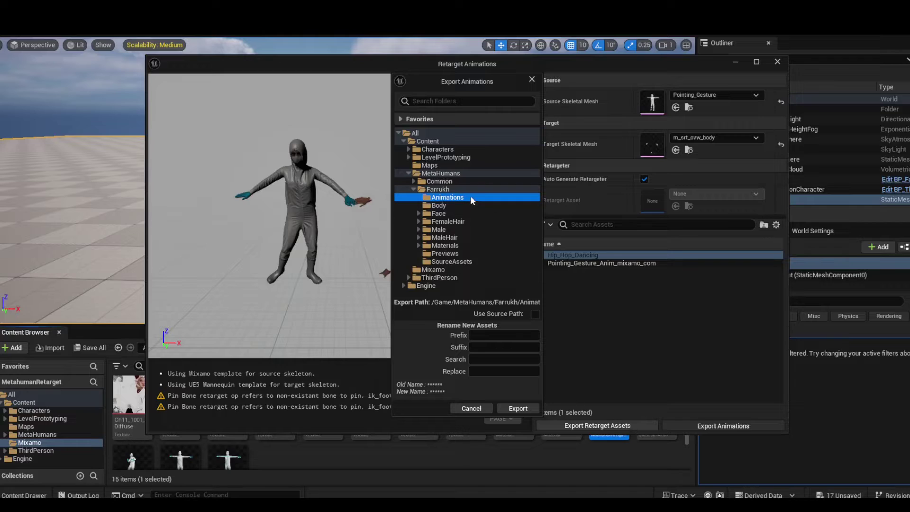
click(714, 424)
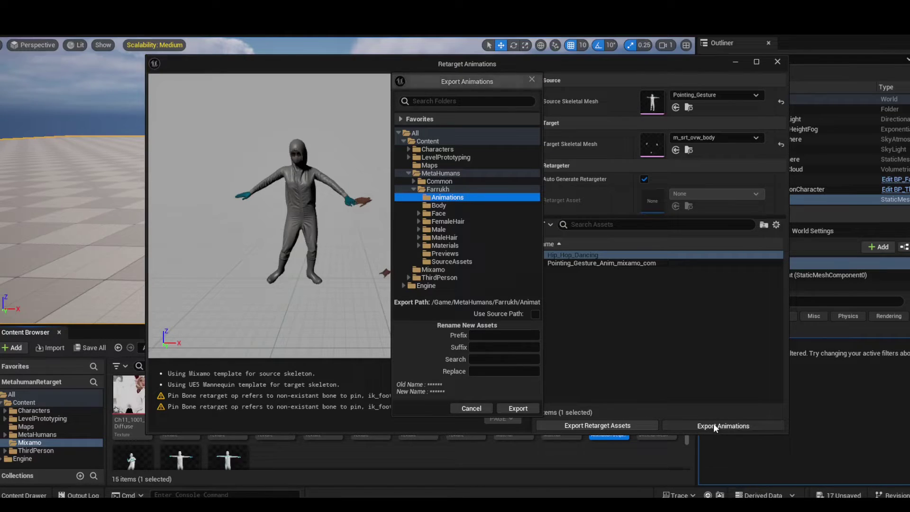
click(509, 410)
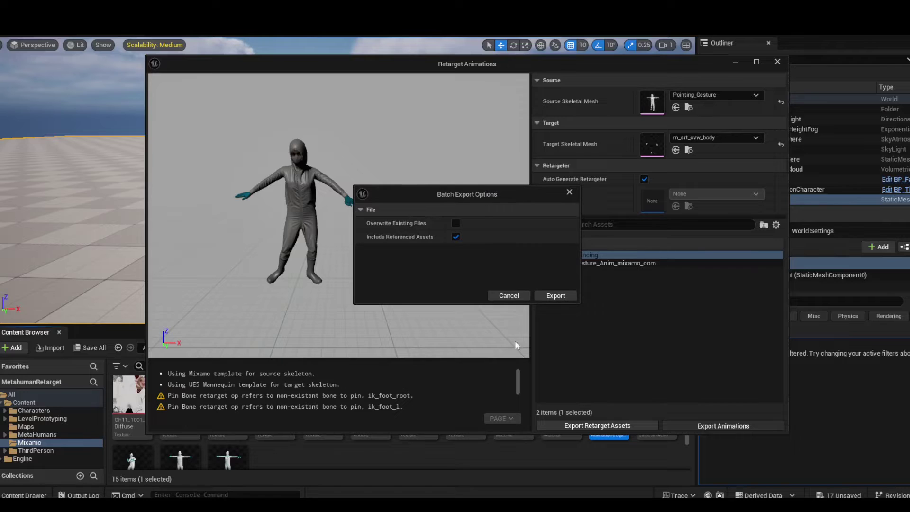
click(556, 295)
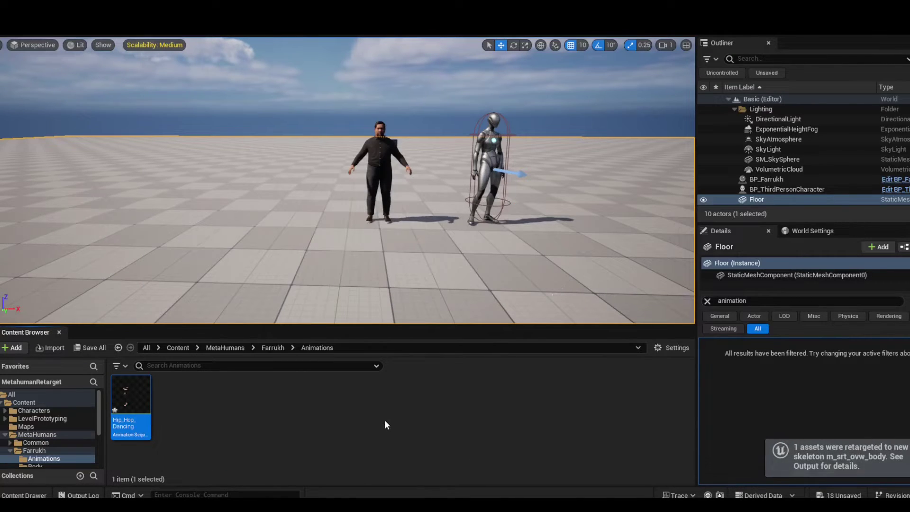
Set the Body component of BP_Farrukh to Use Animation Asset and assign the retargeted Hip_Hop_Dancing as its animation to play
click(131, 400)
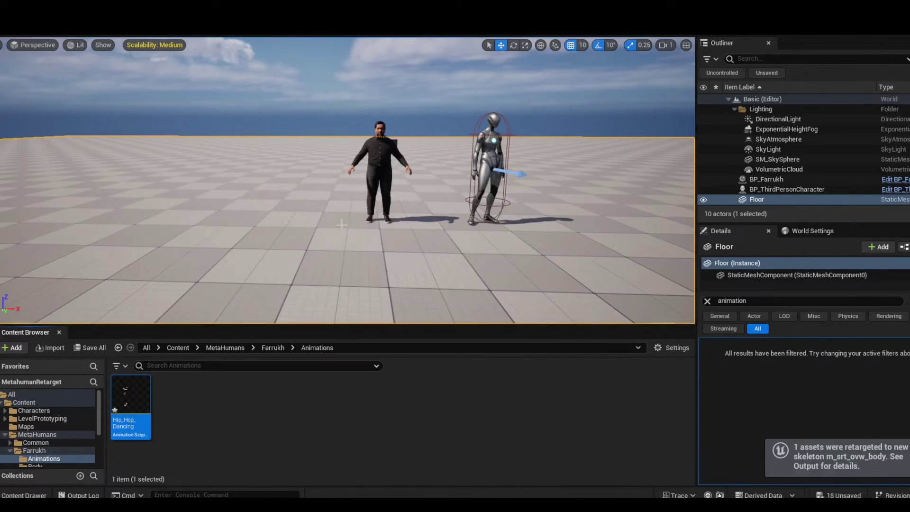
click(386, 167)
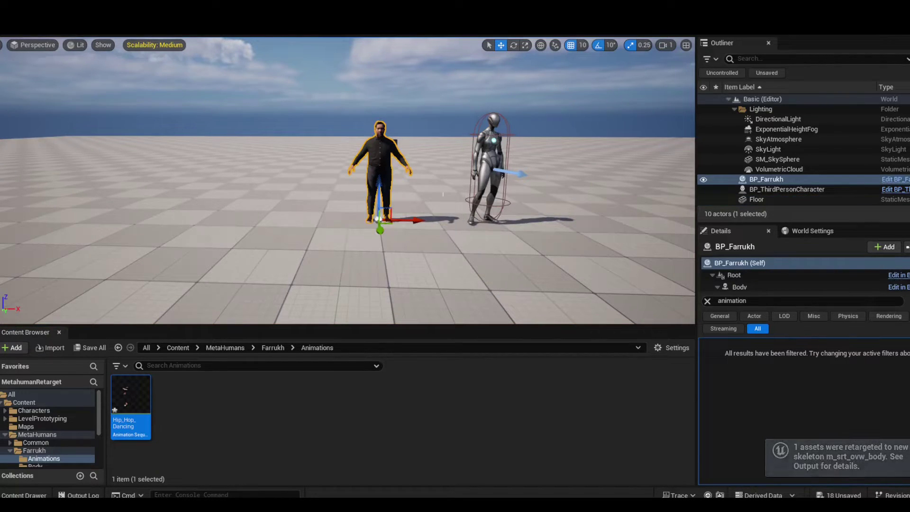
click(748, 282)
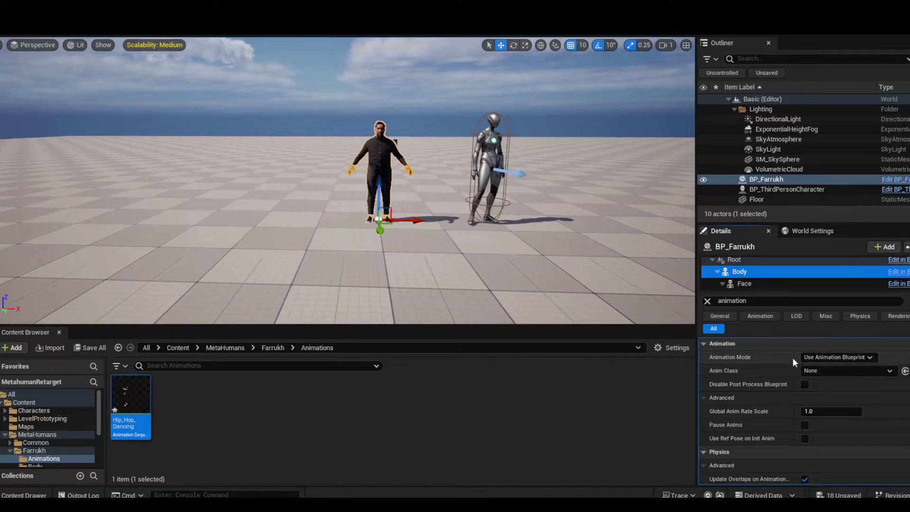
click(824, 358)
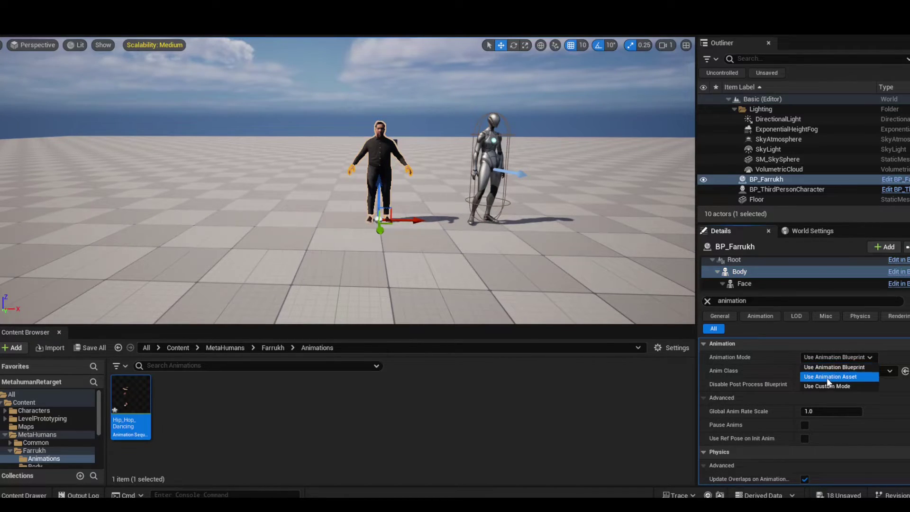
click(827, 378)
drag(131, 398, 833, 382)
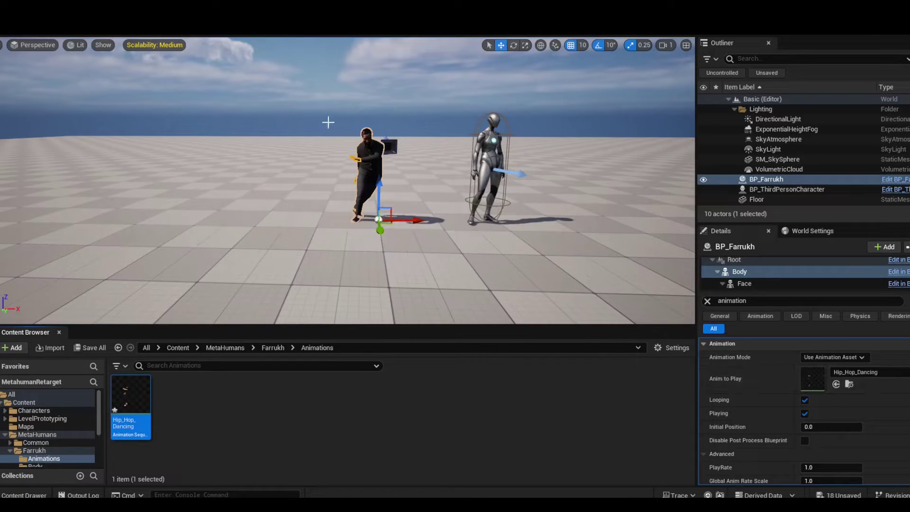
Play the level and move around both characters to examine their animations
click(235, 30)
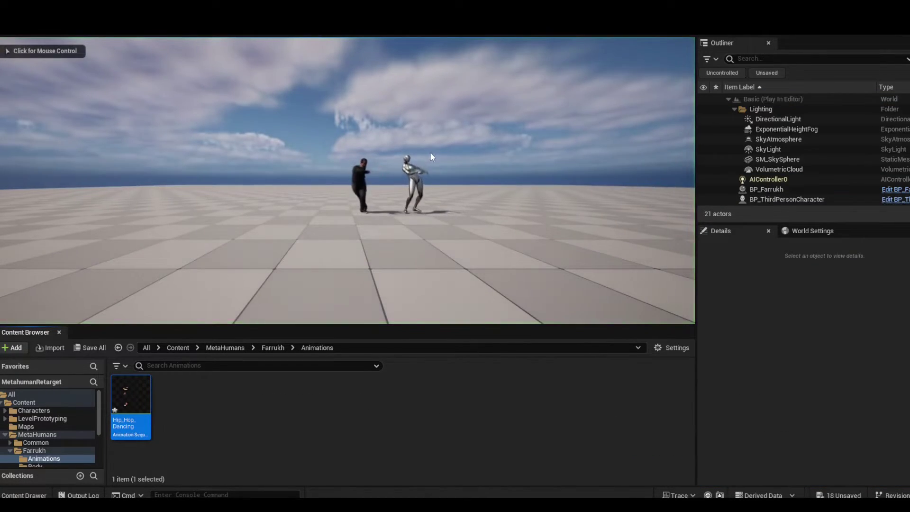
key(w)
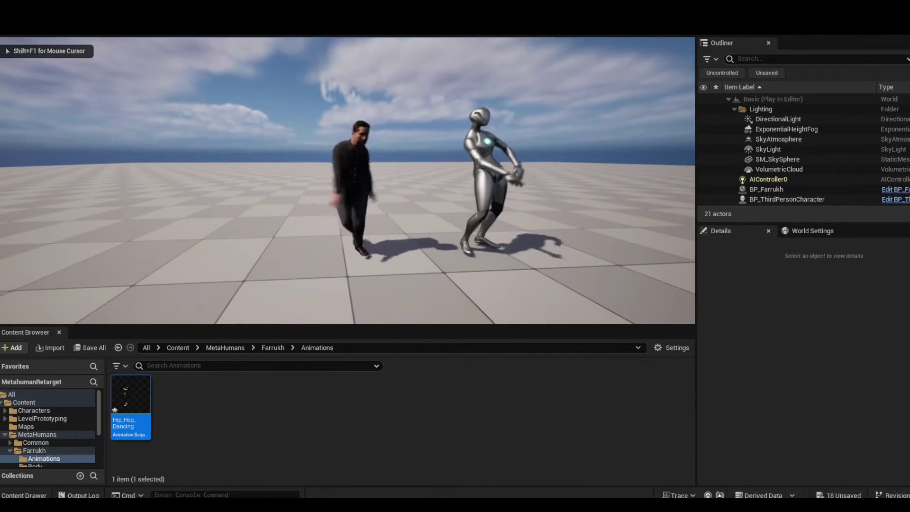
key(s)
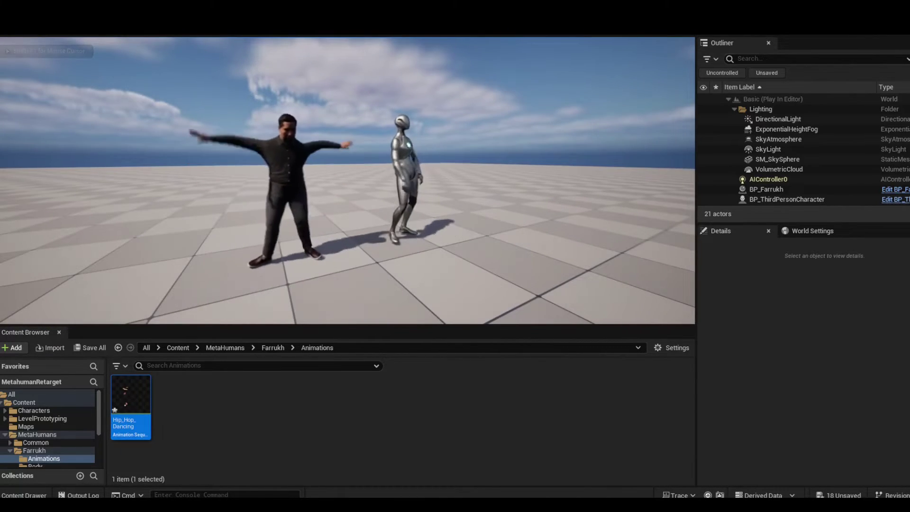
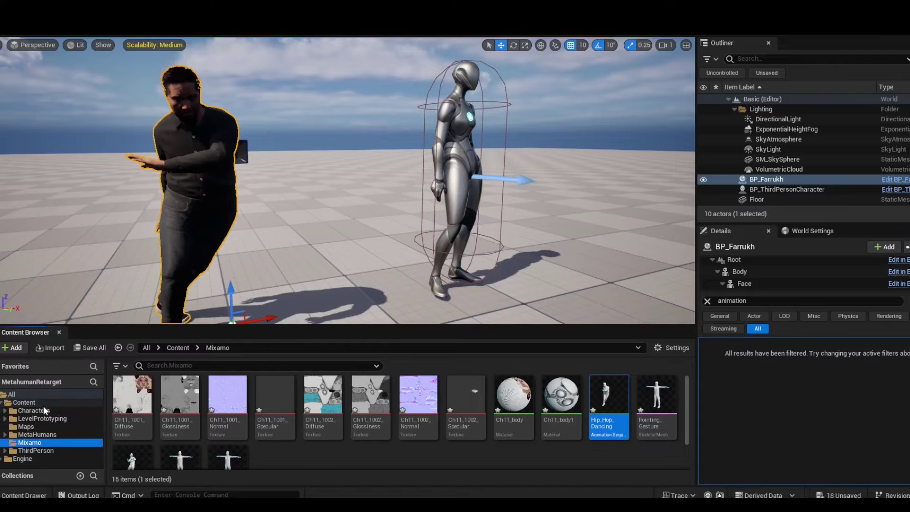
Create a Blueprint class with the Character parent class in the Characters folder and name it BP_Olivia
click(42, 409)
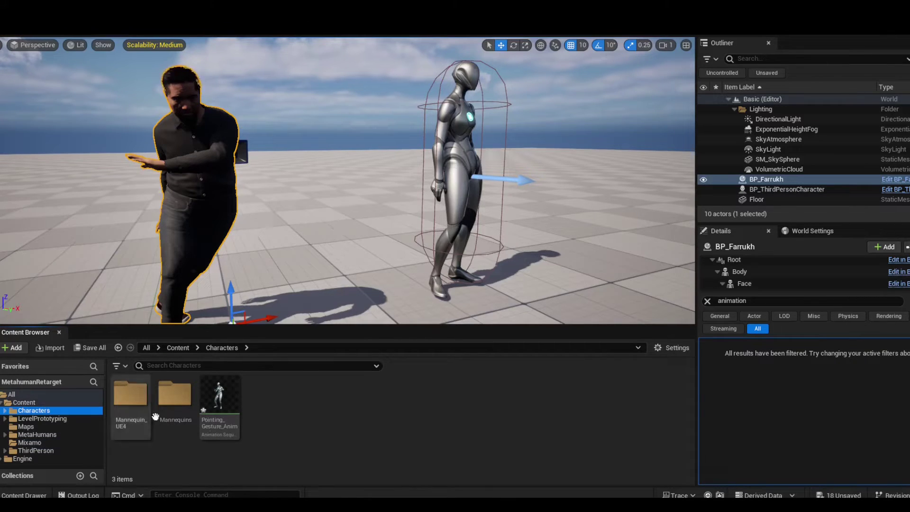
right_click(318, 406)
click(404, 105)
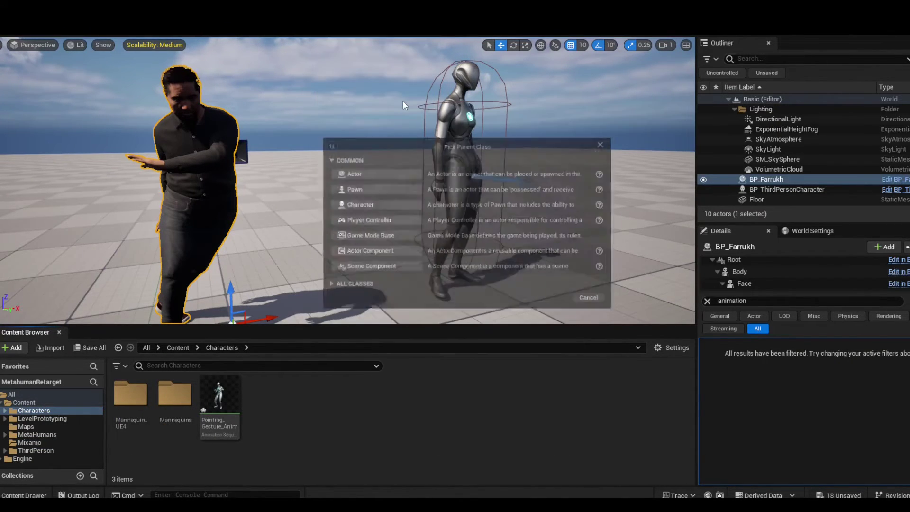
click(364, 216)
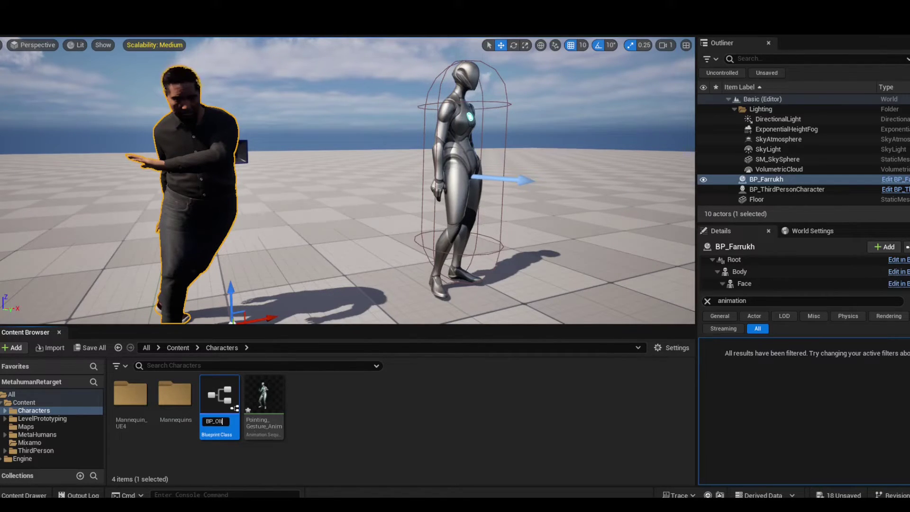
text(BP_Olivia)
key(Return)
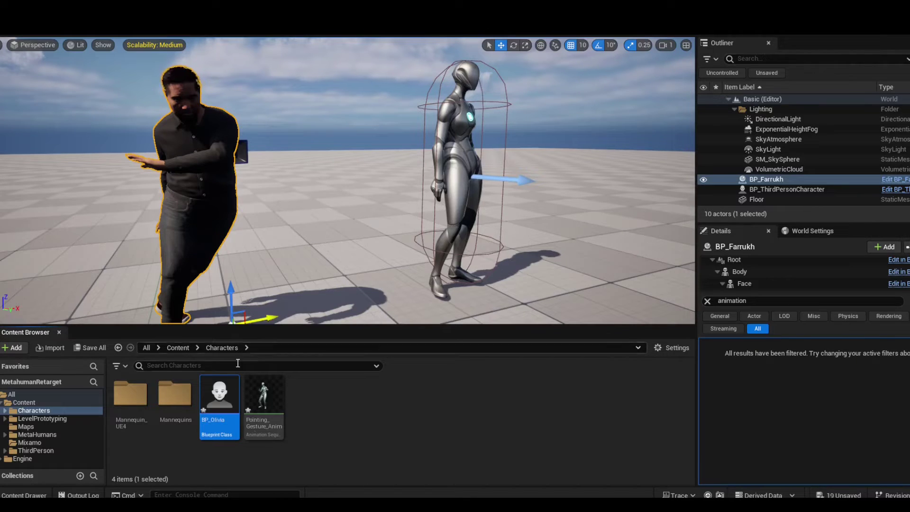
Open BP_Olivia, widen its component list, and assign Pointing_Gesture as the skeletal mesh asset of the Mesh component
double_click(218, 398)
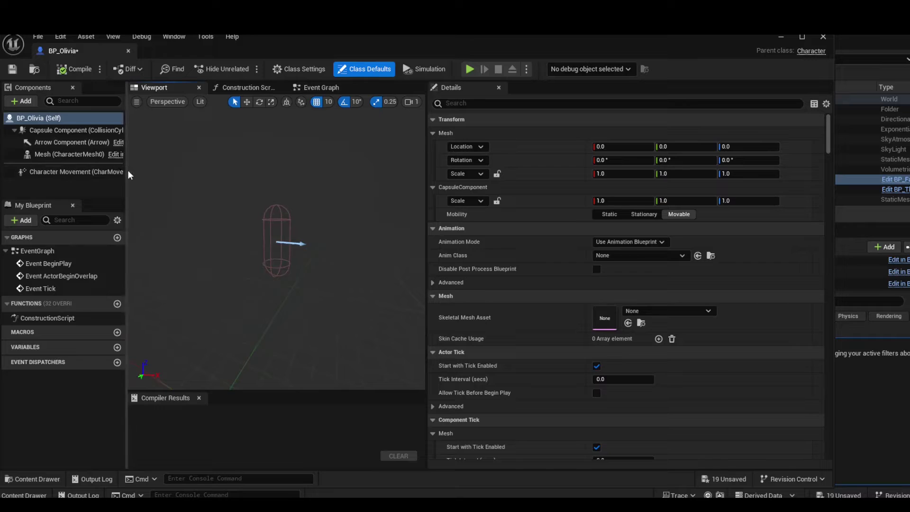
drag(126, 171, 188, 180)
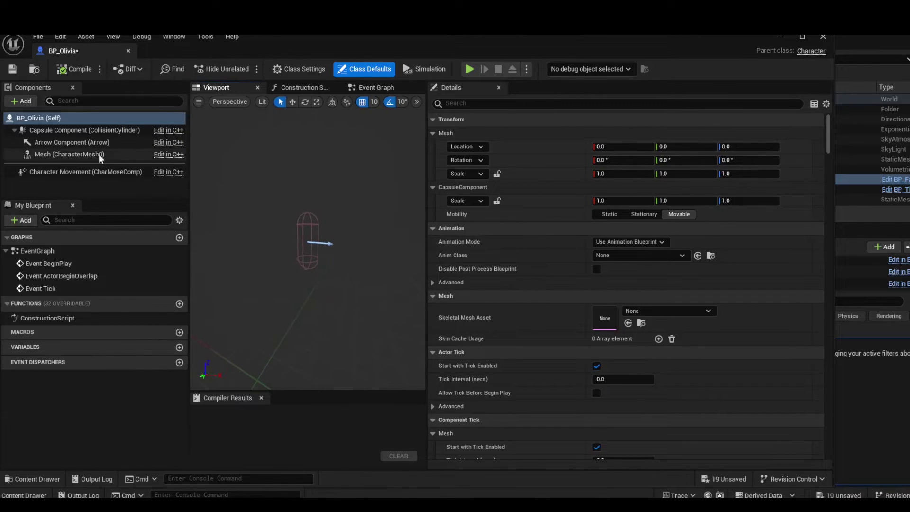
click(49, 155)
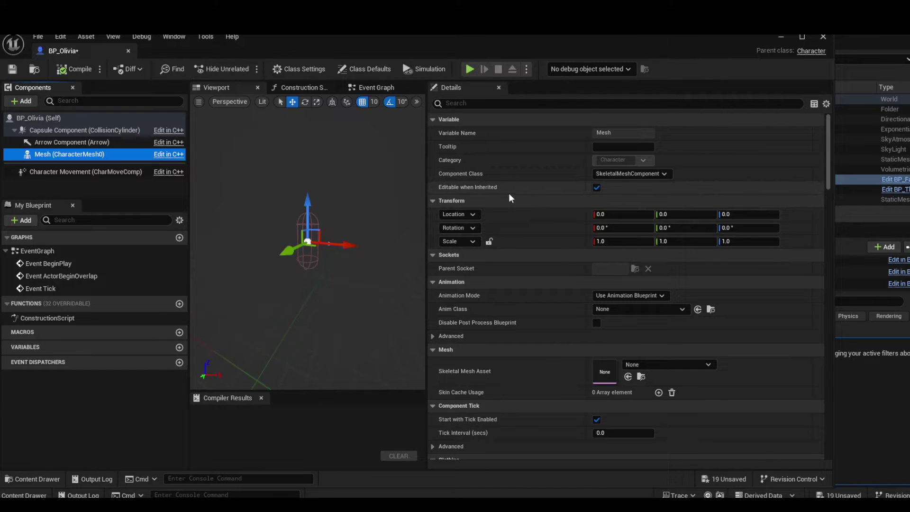
click(644, 364)
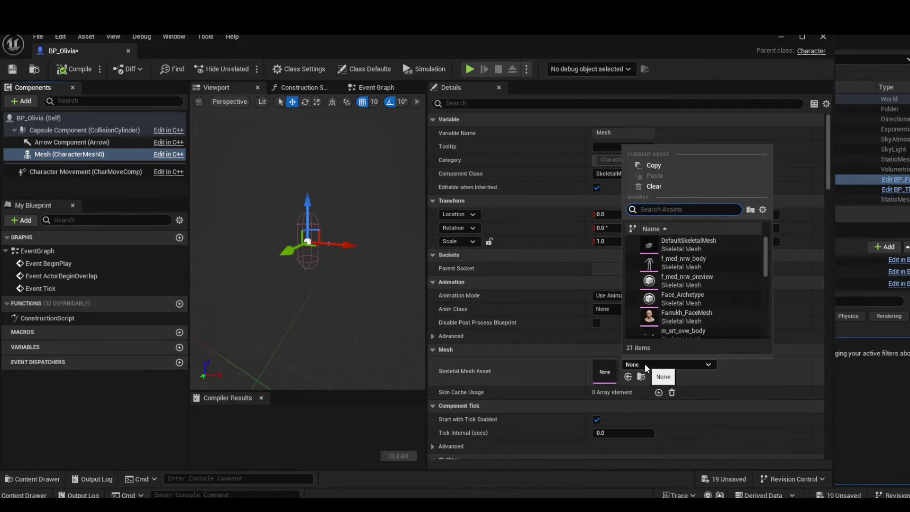
text(poin)
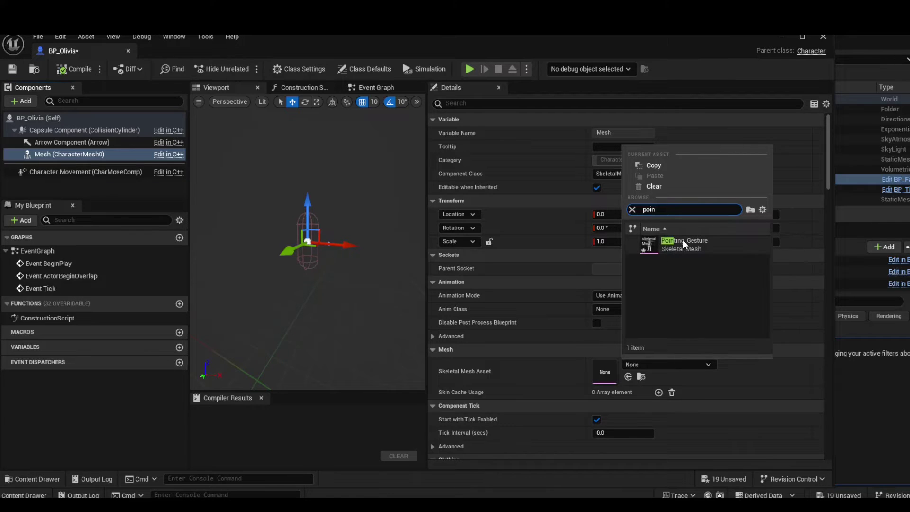
click(682, 242)
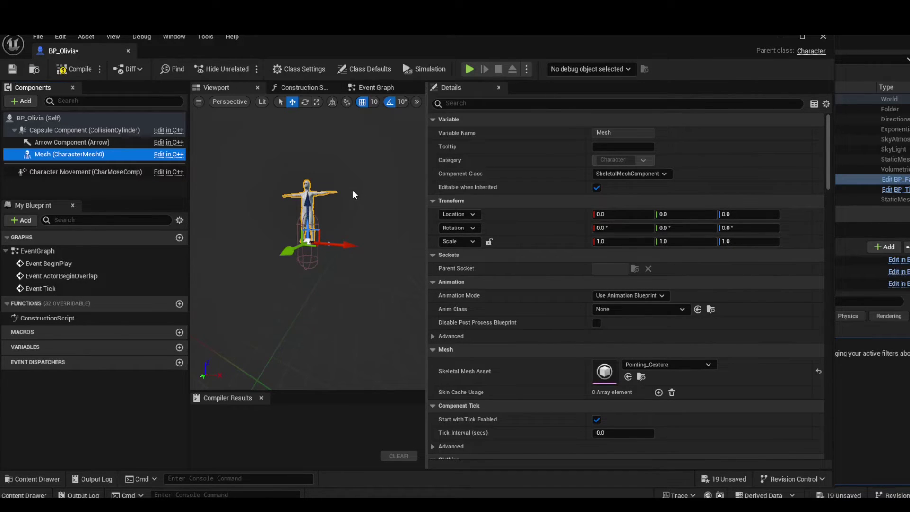
Set the character mesh's Z rotation to -90° and lower it to a Z location of -90 inside the capsule
drag(353, 194, 353, 175)
click(733, 228)
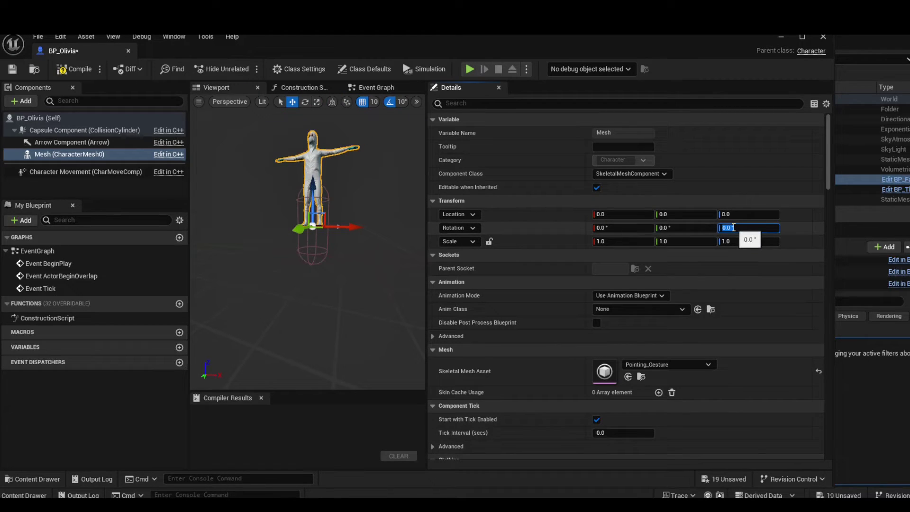
text(-90)
key(Return)
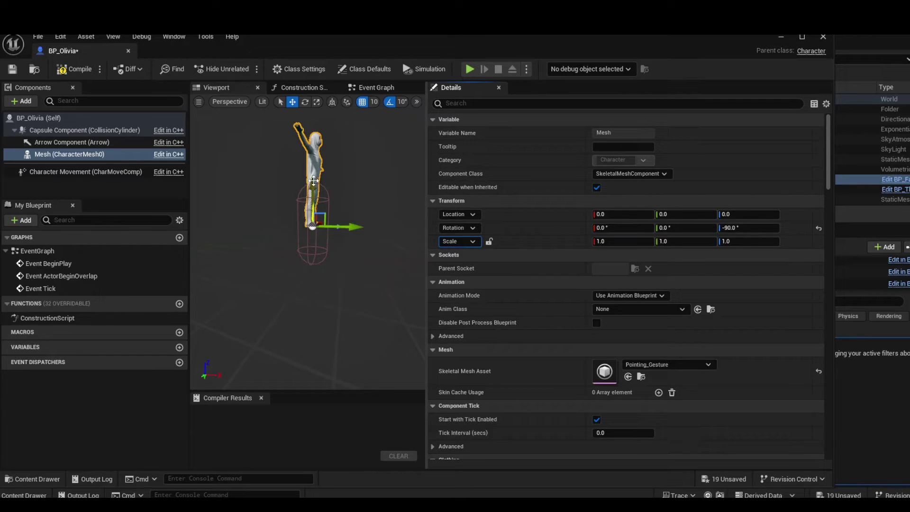
drag(313, 181, 326, 225)
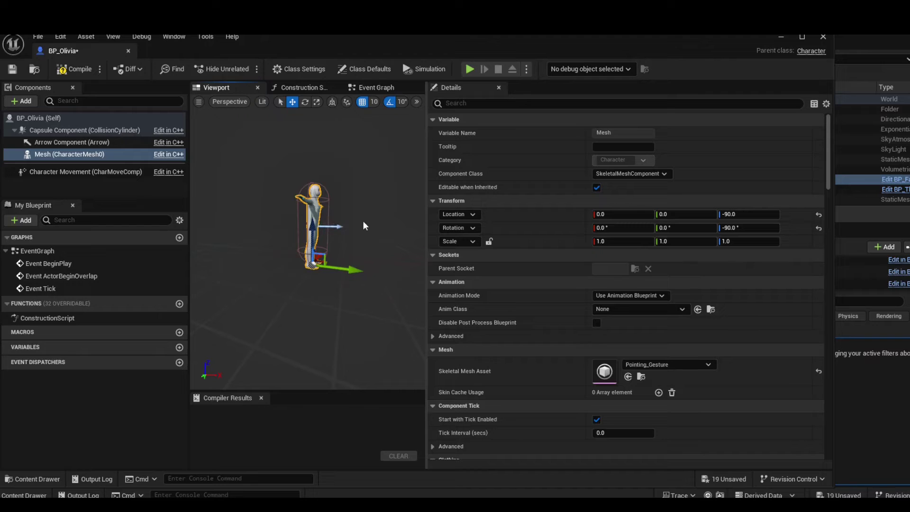
Compile and save BP_Olivia, close its editor, and place the character in the level beside the MetaHuman
click(78, 73)
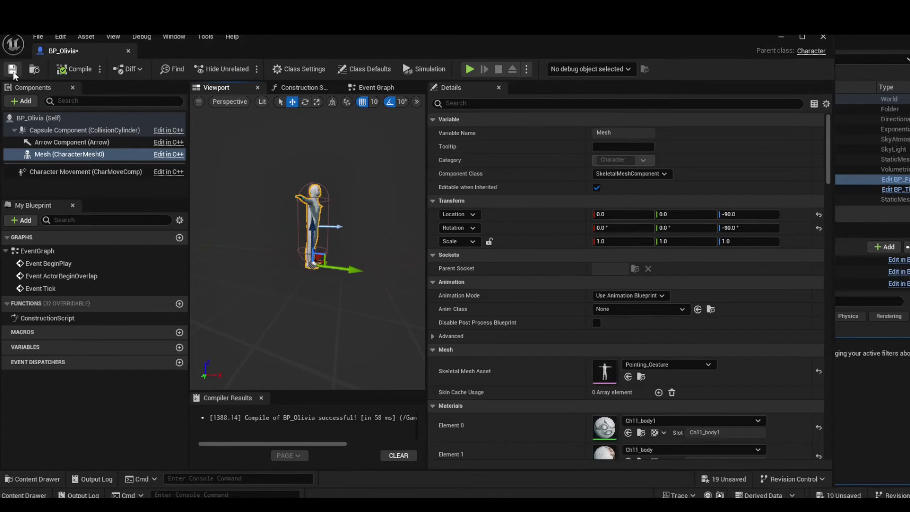
click(825, 36)
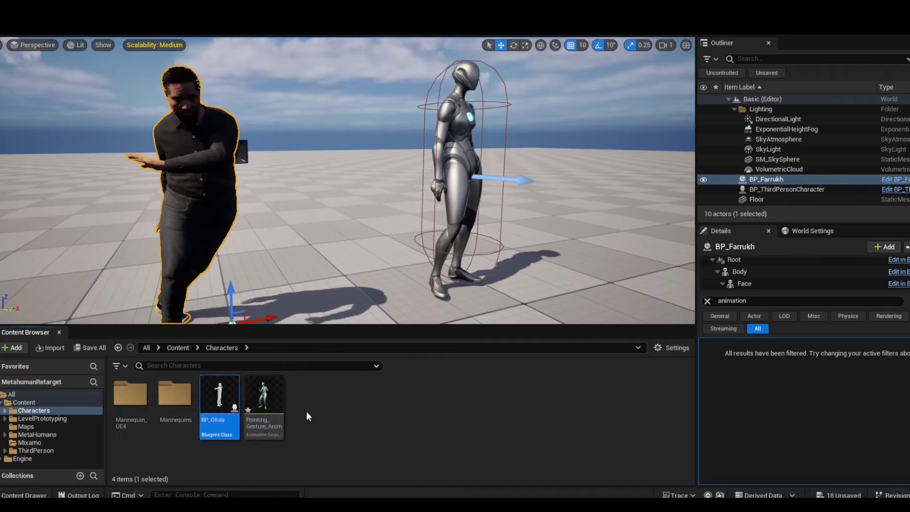
right_drag(308, 285, 308, 284)
drag(219, 403, 372, 226)
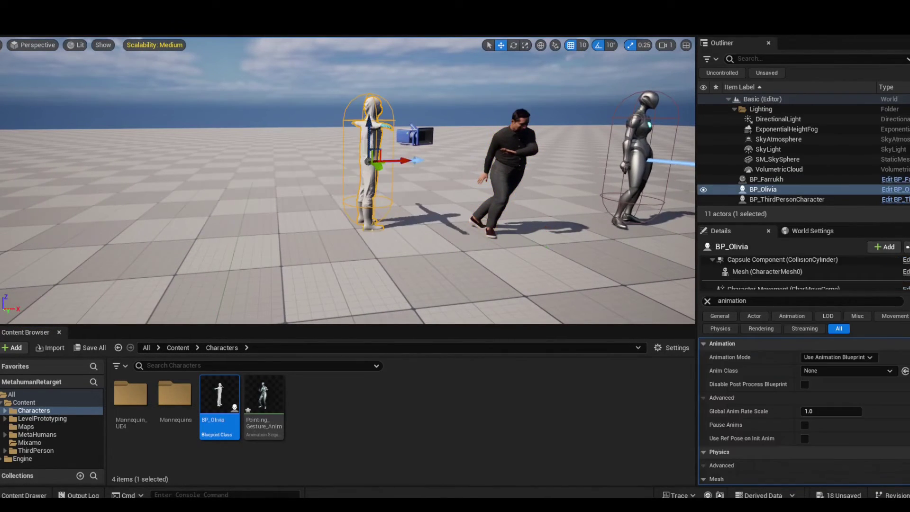
Rotate BP_Olivia in the level to face the viewer and move it forward or back into line with the other two characters
key(e)
mouse_move(389, 167)
mouse_down()
mouse_move(415, 176)
mouse_move(379, 172)
mouse_up()
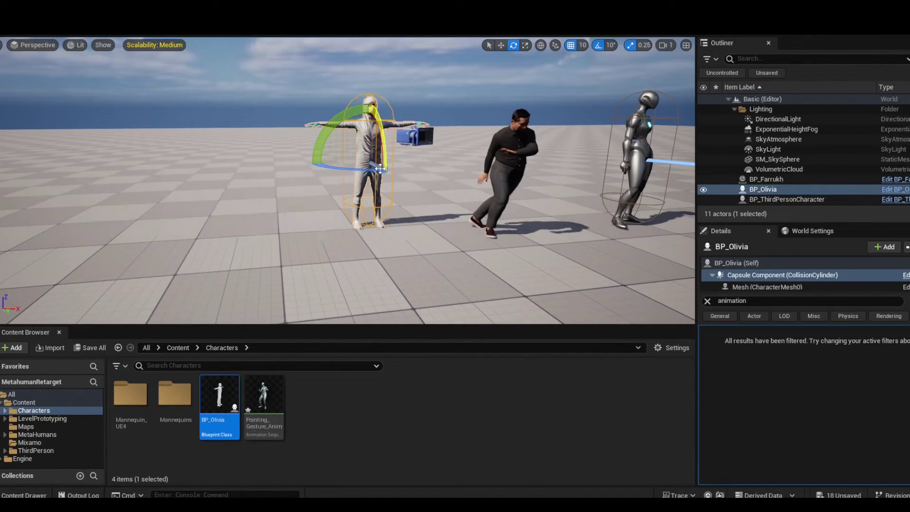
click(477, 281)
right_drag(476, 281, 464, 269)
click(462, 167)
right_drag(462, 167, 457, 167)
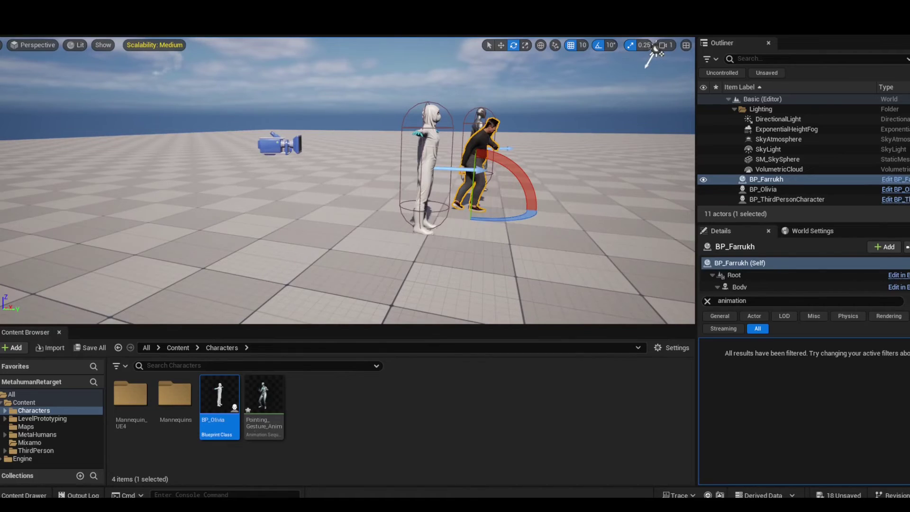
click(454, 172)
key(q)
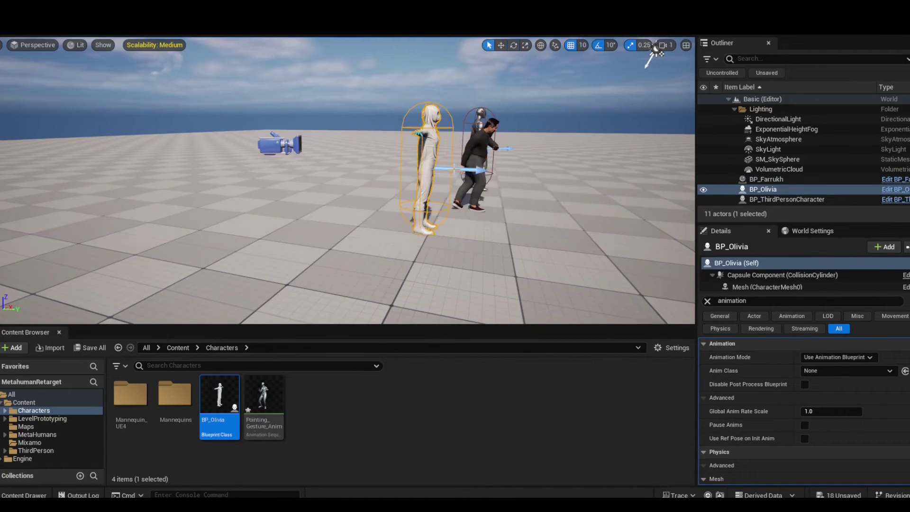
key(w)
drag(449, 181, 495, 182)
right_drag(558, 220, 537, 291)
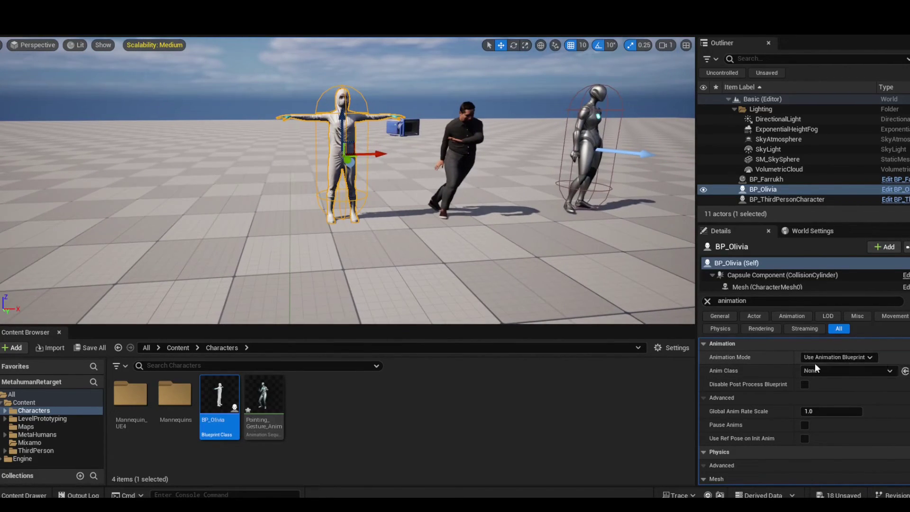
Set BP_Olivia's animation mode to Use Animation Asset and assign Hip_Hop_Dancing from the Mixamo folder as its animation to play
click(837, 357)
click(830, 376)
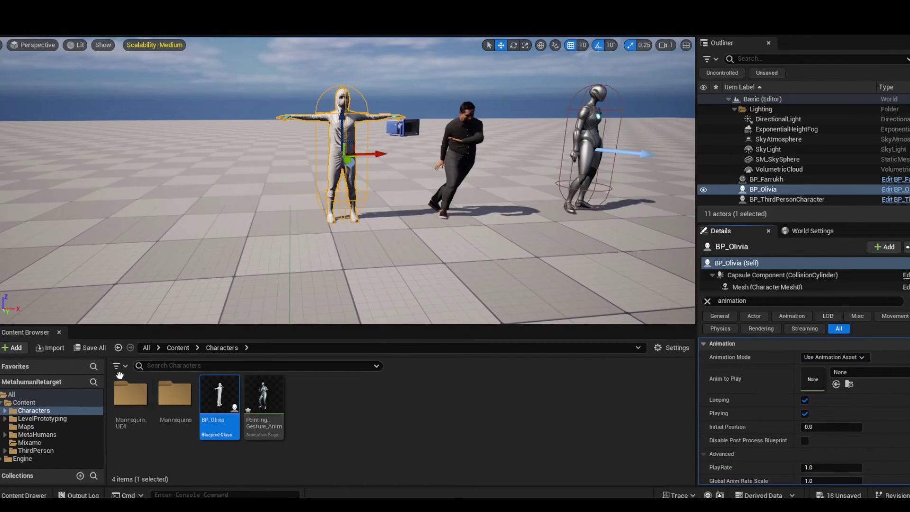
click(30, 442)
scroll(353, 428, down, 1)
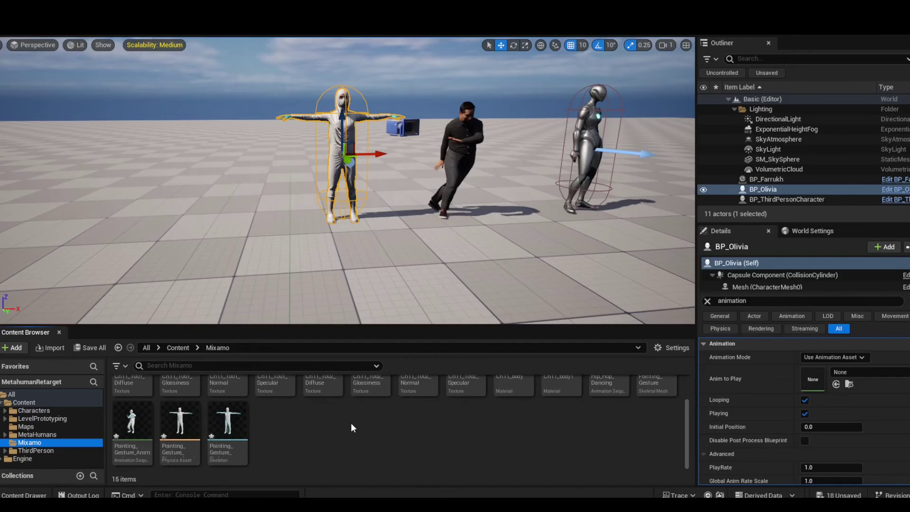
scroll(351, 431, up, 1)
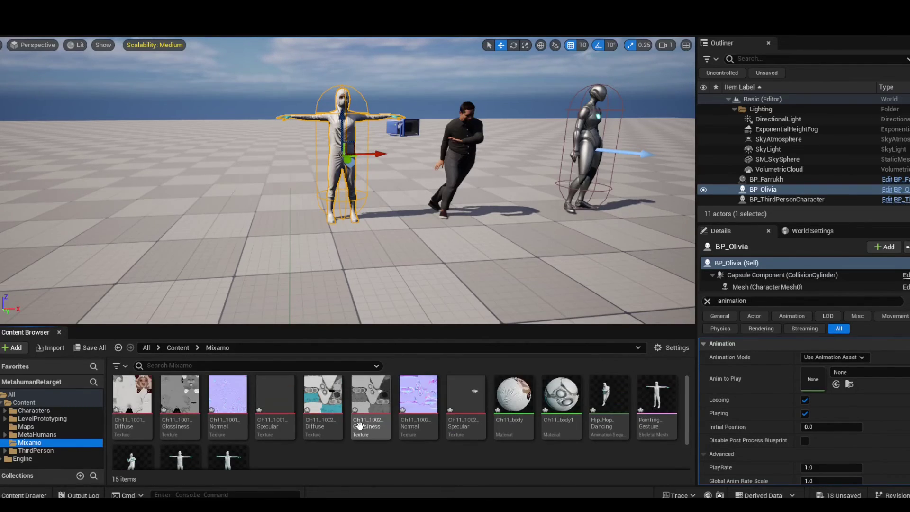
scroll(327, 420, down, 1)
scroll(341, 422, up, 1)
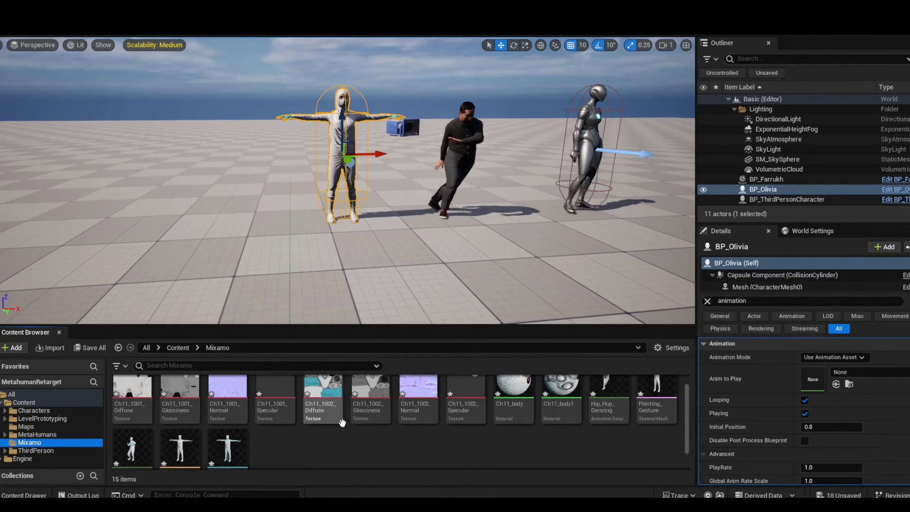
click(607, 401)
drag(607, 401, 814, 383)
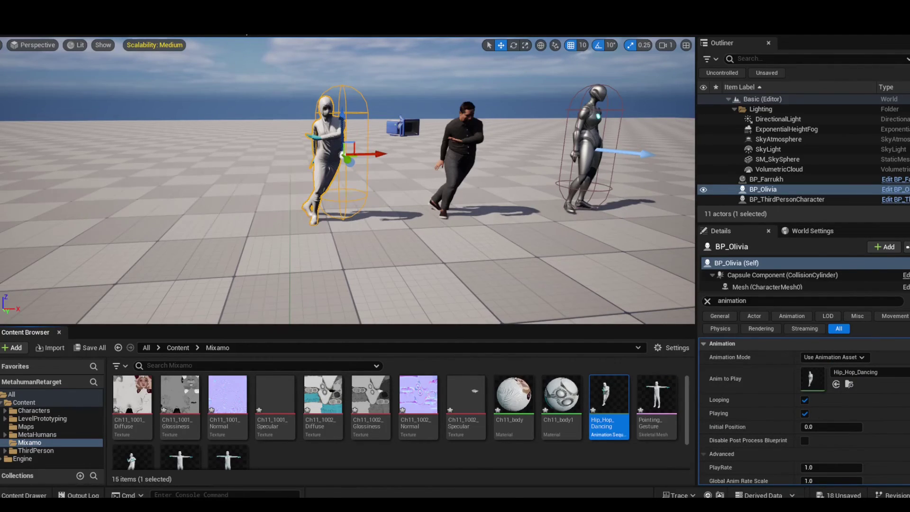
Play the level and move towards the three characters to compare their dance animations
click(247, 33)
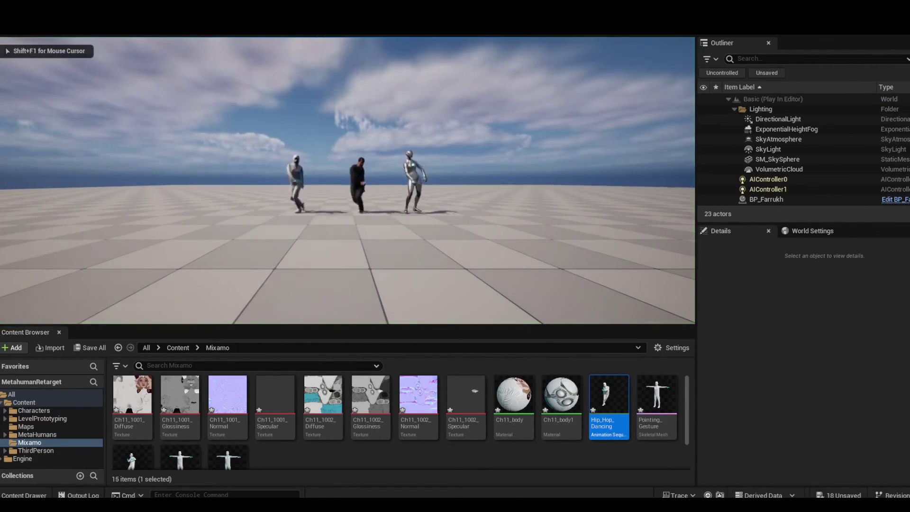
key(w)
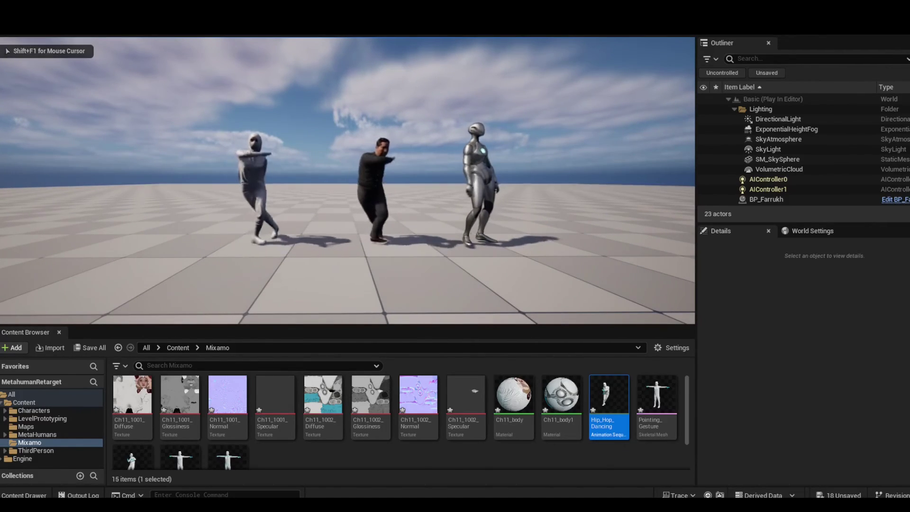